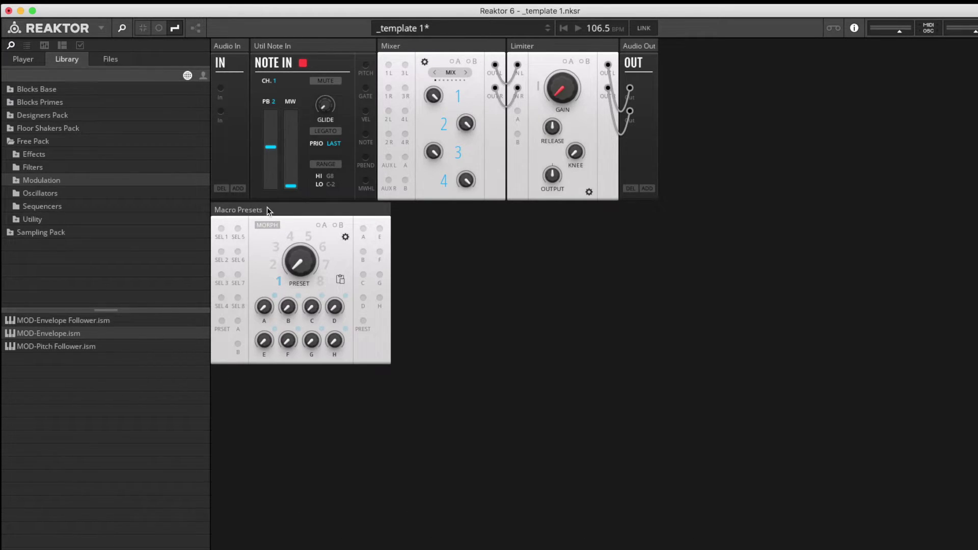
# - Add two OSC-Mini Oscillator blocks from the Oscillators library folder to the rack
pyautogui.moveTo(268, 209)
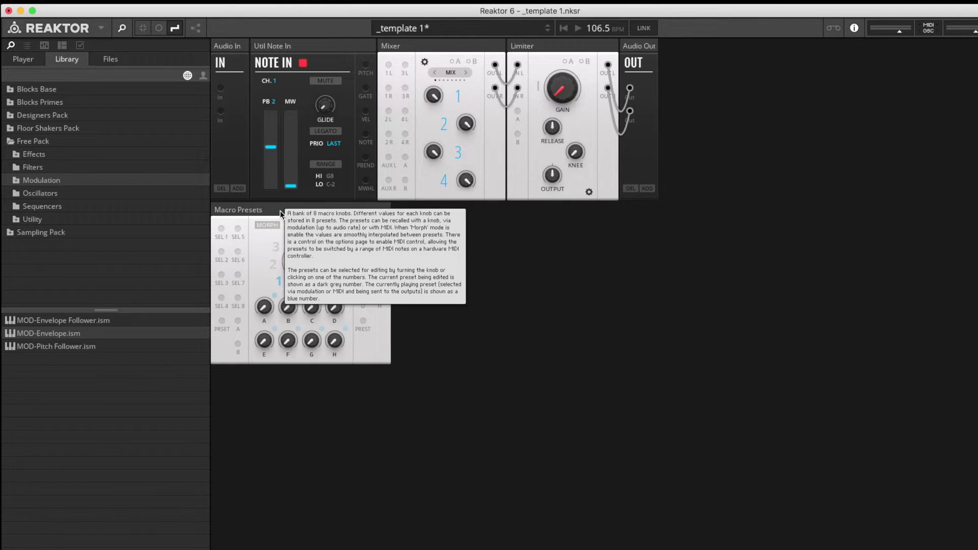
pyautogui.click(39, 196)
pyautogui.moveTo(50, 333); pyautogui.dragTo(312, 447)
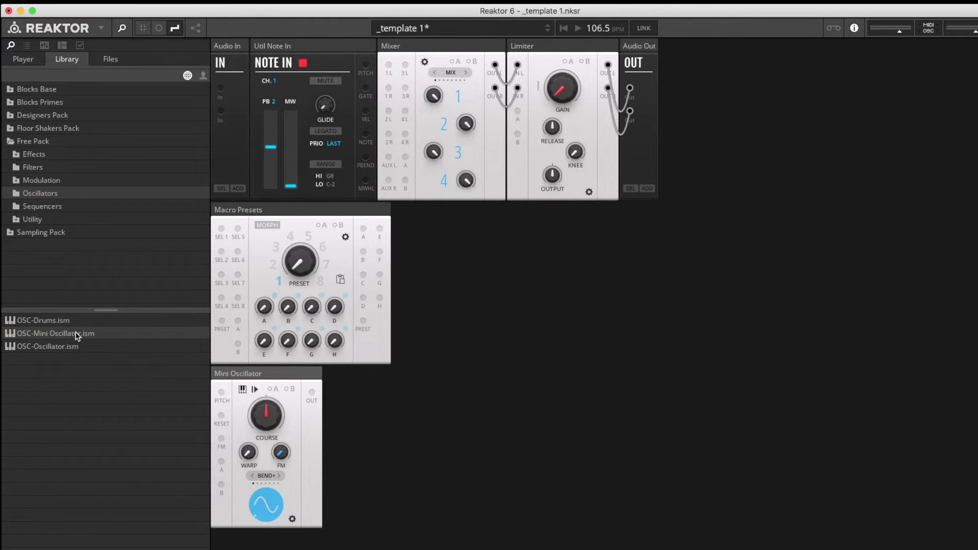
pyautogui.moveTo(76, 331); pyautogui.dragTo(408, 428)
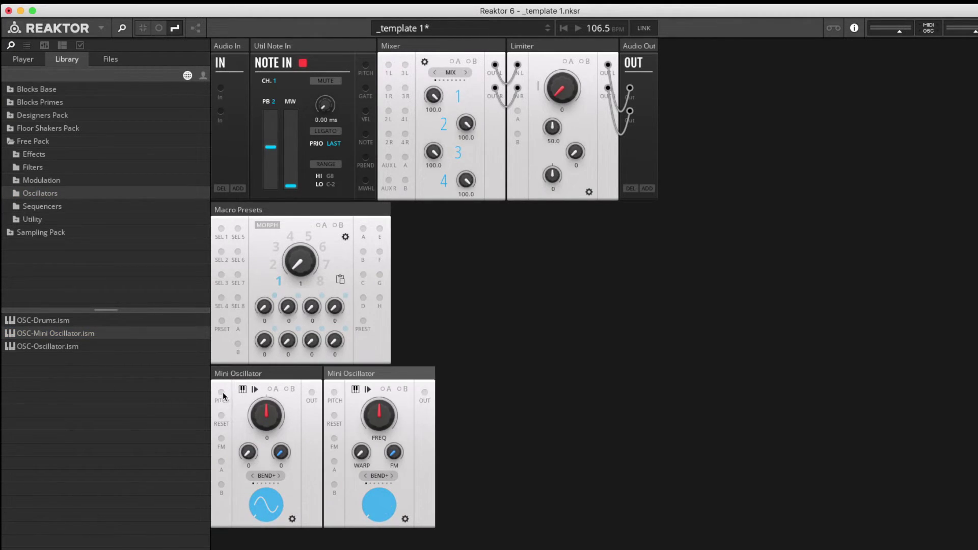
# - Cable Note In PITCH to both oscillators' pitch inputs and GATE to the second oscillator's reset
pyautogui.moveTo(222, 393); pyautogui.dragTo(222, 415)
pyautogui.moveTo(336, 397); pyautogui.dragTo(366, 65)
pyautogui.moveTo(337, 402); pyautogui.dragTo(334, 415)
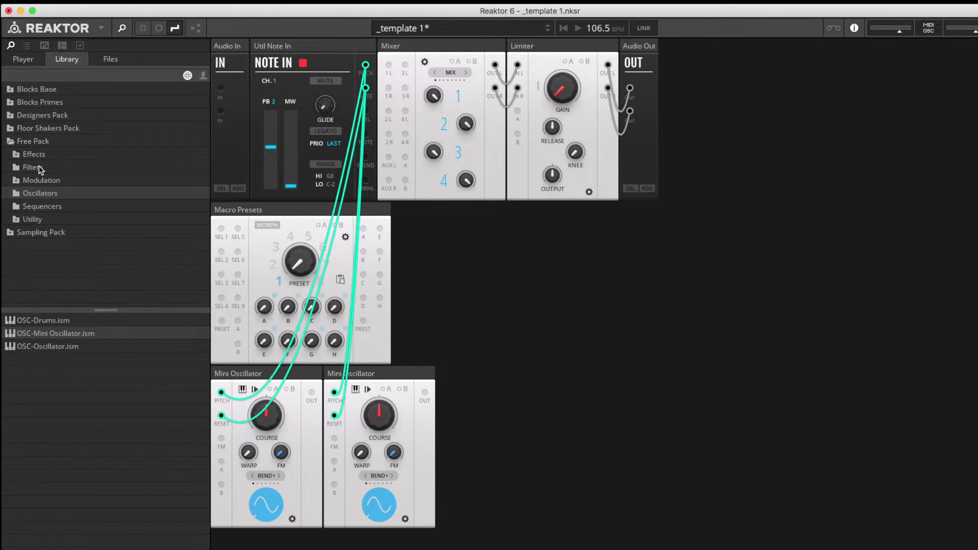
# - Add a Mixer taking both oscillator outputs on IN 1 and IN 2, plus an Envelope block
pyautogui.click(42, 220)
pyautogui.moveTo(50, 333); pyautogui.dragTo(499, 408)
pyautogui.moveTo(312, 395); pyautogui.dragTo(448, 393)
pyautogui.moveTo(425, 393); pyautogui.dragTo(447, 416)
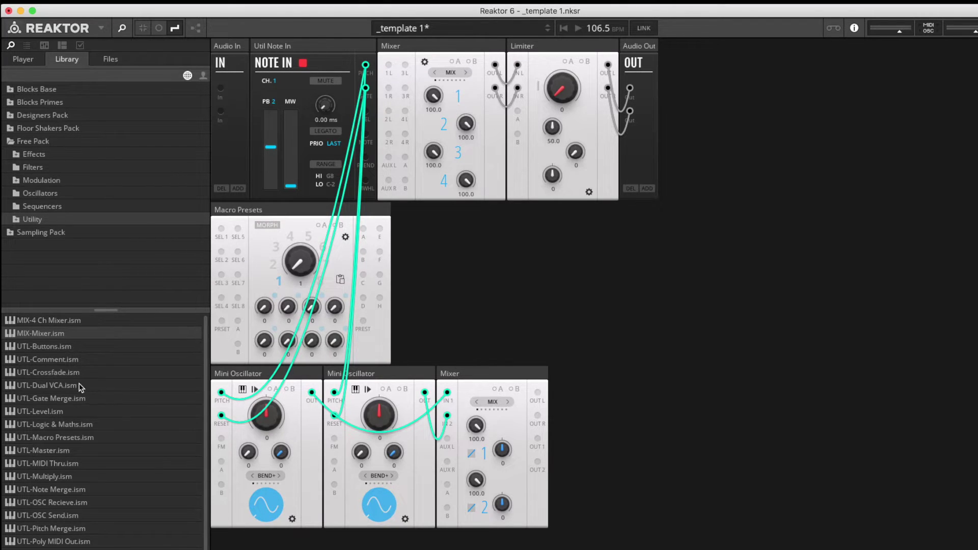
pyautogui.click(45, 181)
pyautogui.moveTo(65, 334); pyautogui.dragTo(366, 88)
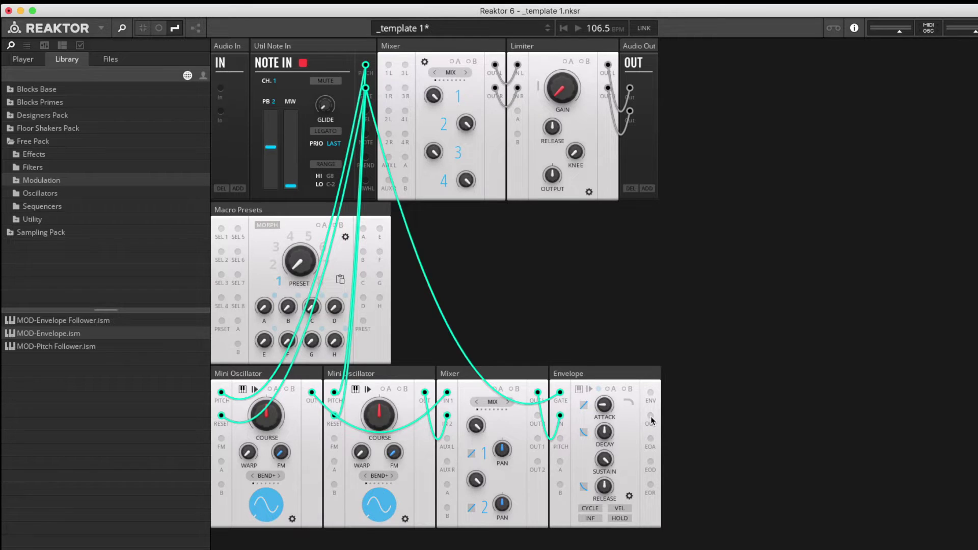
# - Cable Envelope OUT into the main Mixer's 1L input and set oscillator 1's waveform to sawtooth
pyautogui.moveTo(652, 419); pyautogui.dragTo(389, 65)
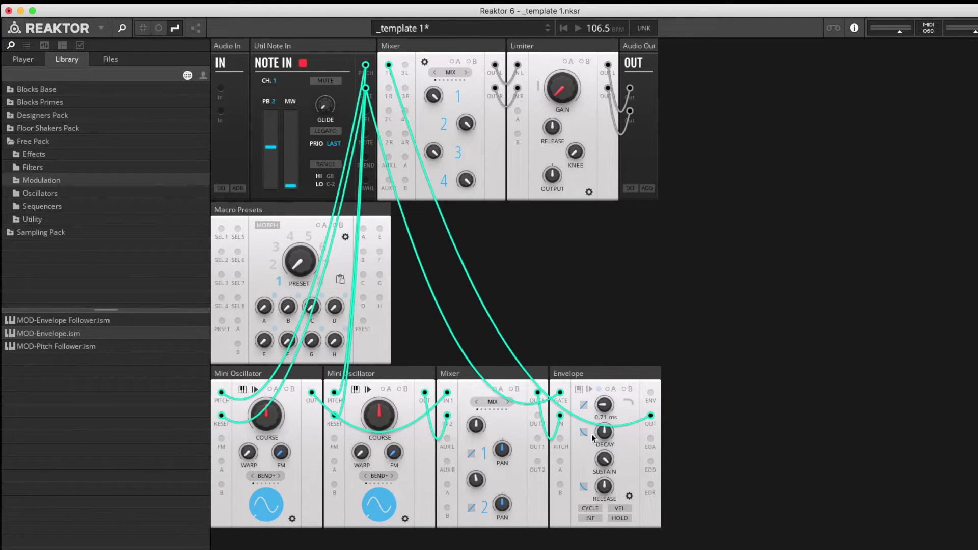
pyautogui.click(274, 497)
pyautogui.moveTo(270, 448); pyautogui.dragTo(274, 425)
pyautogui.click(259, 506)
# - Switch to Ports View and cable Macro Presets output A to the first oscillator's A input
pyautogui.moveTo(384, 421)
pyautogui.click(159, 29)
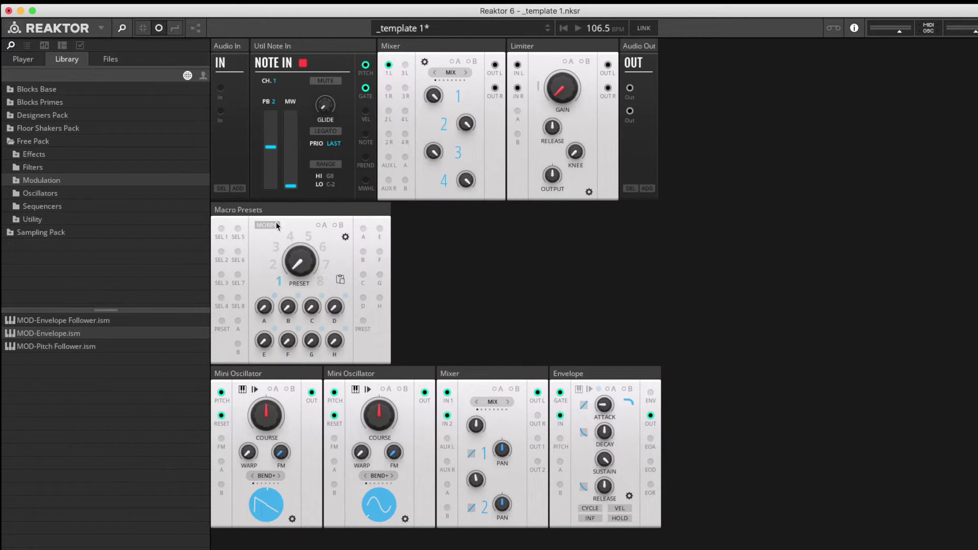
pyautogui.moveTo(364, 232)
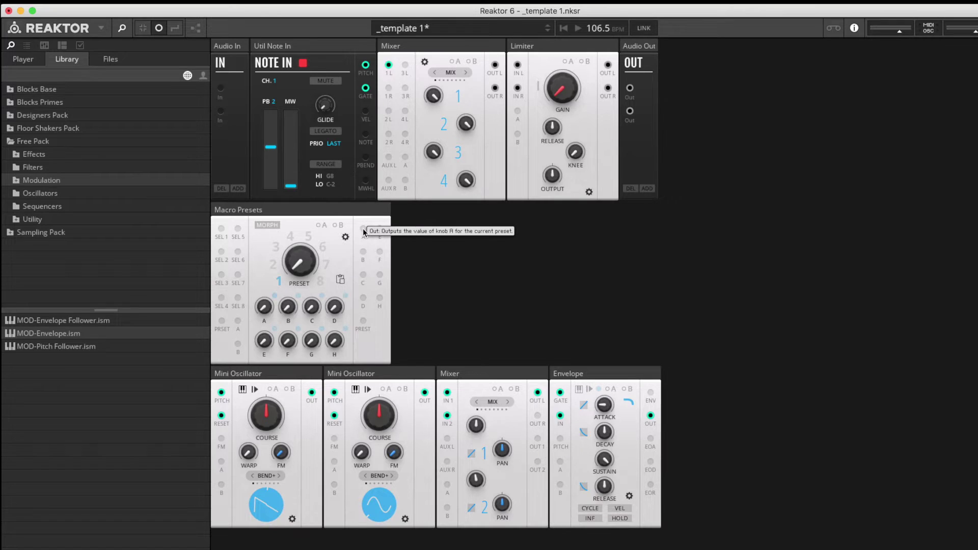
pyautogui.moveTo(364, 232); pyautogui.dragTo(221, 462)
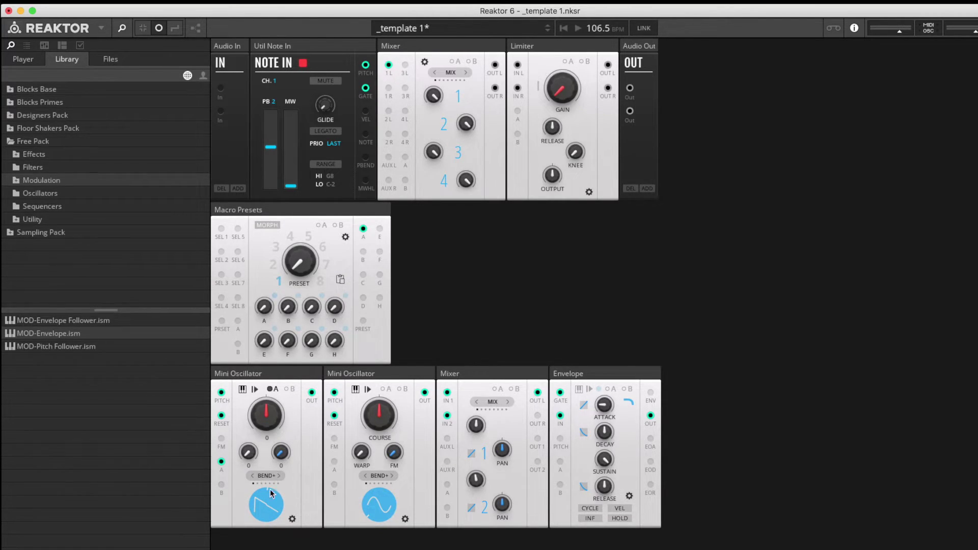
# - Let input A sweep oscillator 1's waveform with macro A at 22.6, set sustain 58, cable macro B
pyautogui.click(274, 390)
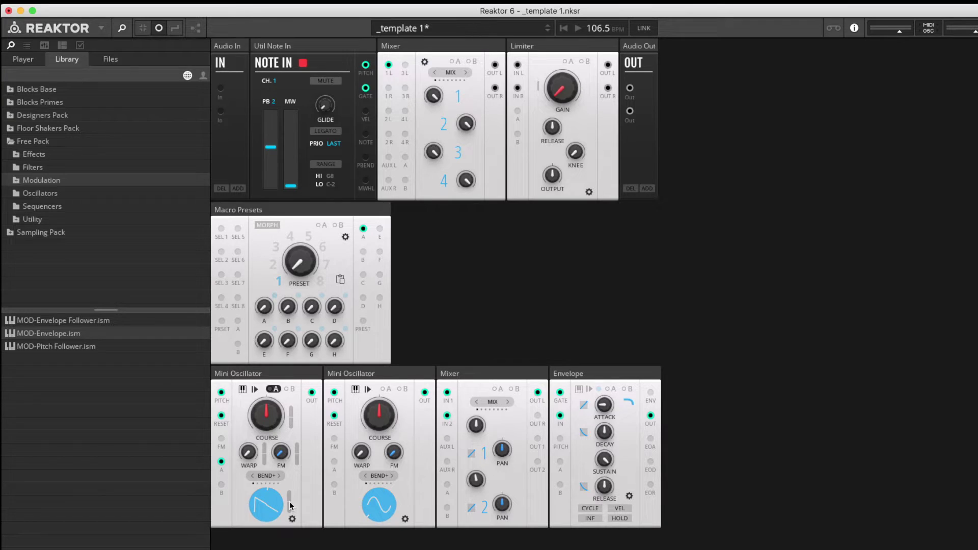
pyautogui.moveTo(291, 506)
pyautogui.mouseDown()
pyautogui.moveTo(286, 449)
pyautogui.moveTo(267, 468)
pyautogui.mouseUp()
pyautogui.moveTo(266, 504); pyautogui.dragTo(266, 541)
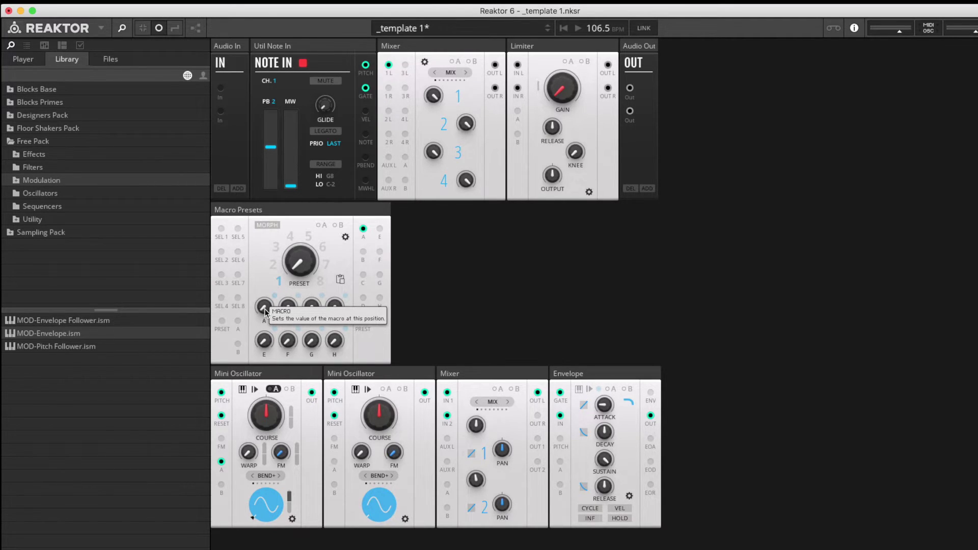
pyautogui.moveTo(265, 310); pyautogui.dragTo(262, 332)
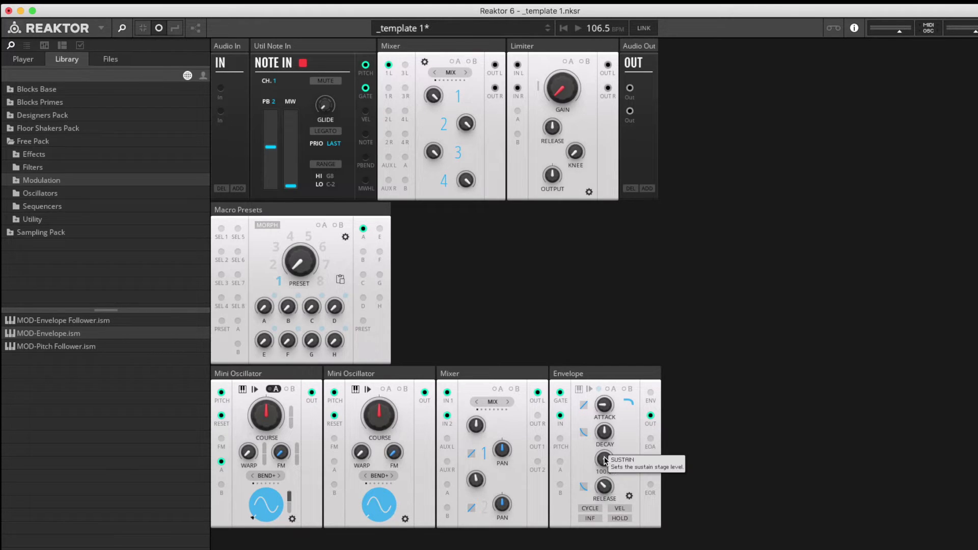
pyautogui.moveTo(606, 461); pyautogui.dragTo(604, 489)
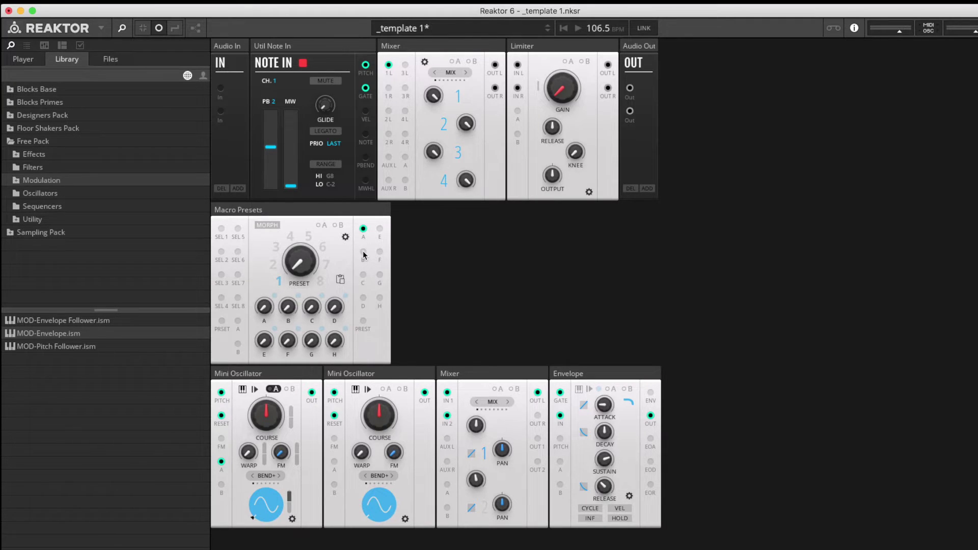
pyautogui.moveTo(364, 255); pyautogui.dragTo(223, 485)
# - Set the first oscillator to SYNC mode with warp back at 0, then show its B modulation amounts
pyautogui.click(281, 476)
pyautogui.moveTo(248, 452); pyautogui.dragTo(249, 428)
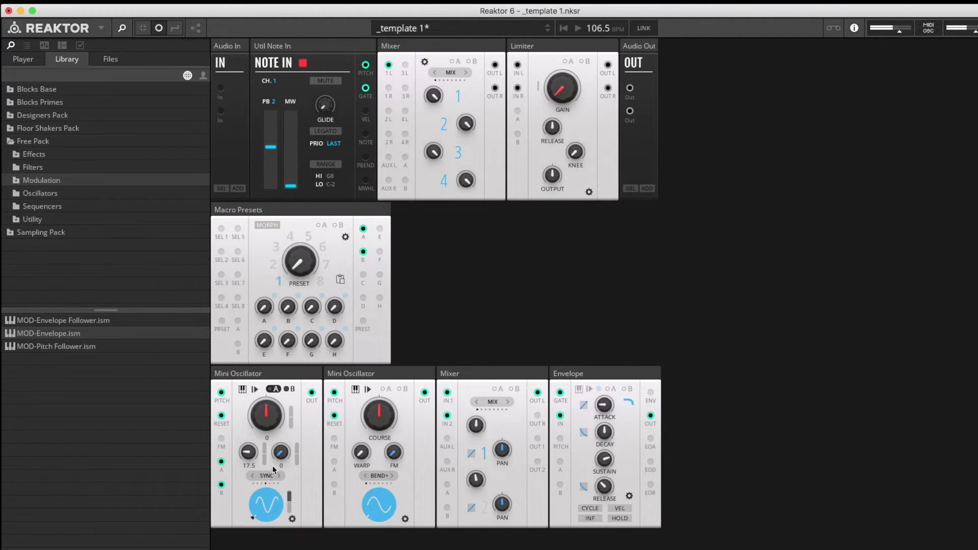
pyautogui.click(280, 476)
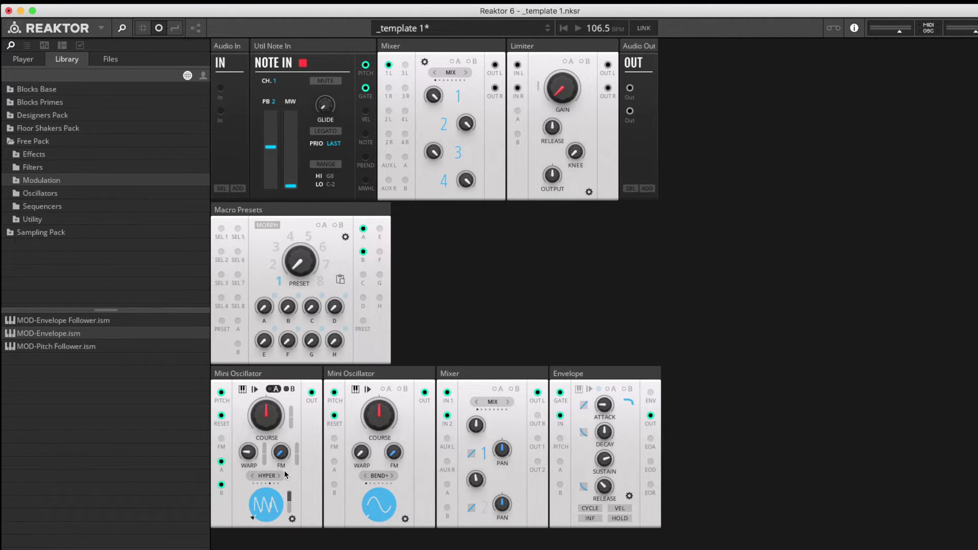
pyautogui.click(250, 477)
pyautogui.moveTo(247, 479)
pyautogui.mouseDown()
pyautogui.moveTo(247, 425)
pyautogui.moveTo(254, 495)
pyautogui.mouseUp()
pyautogui.moveTo(264, 306); pyautogui.dragTo(267, 327)
pyautogui.click(290, 390)
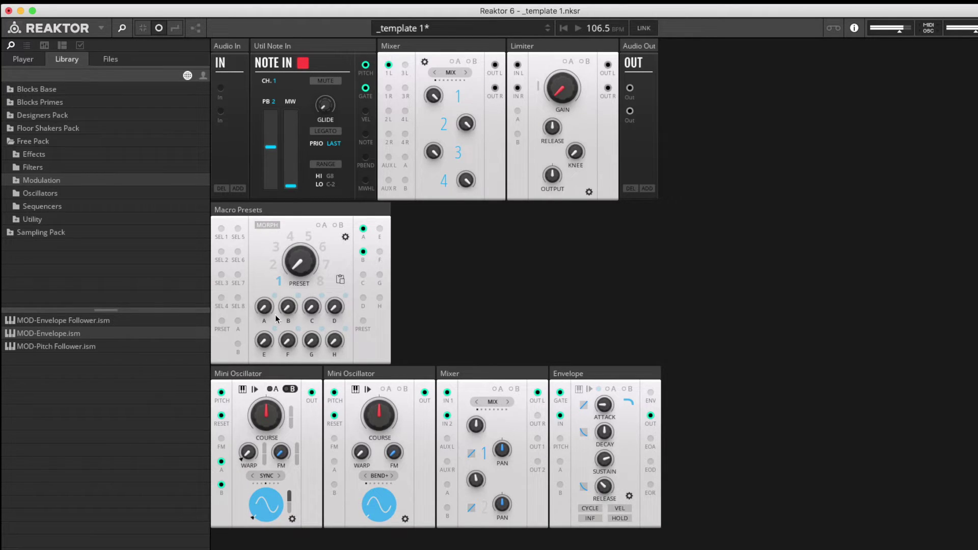
# - Raise macro B to 74.2, relabel macro knobs A and B as O1W and O1S, set O1S to 28.1
pyautogui.moveTo(293, 312); pyautogui.dragTo(266, 308)
pyautogui.moveTo(260, 321); pyautogui.dragTo(261, 280)
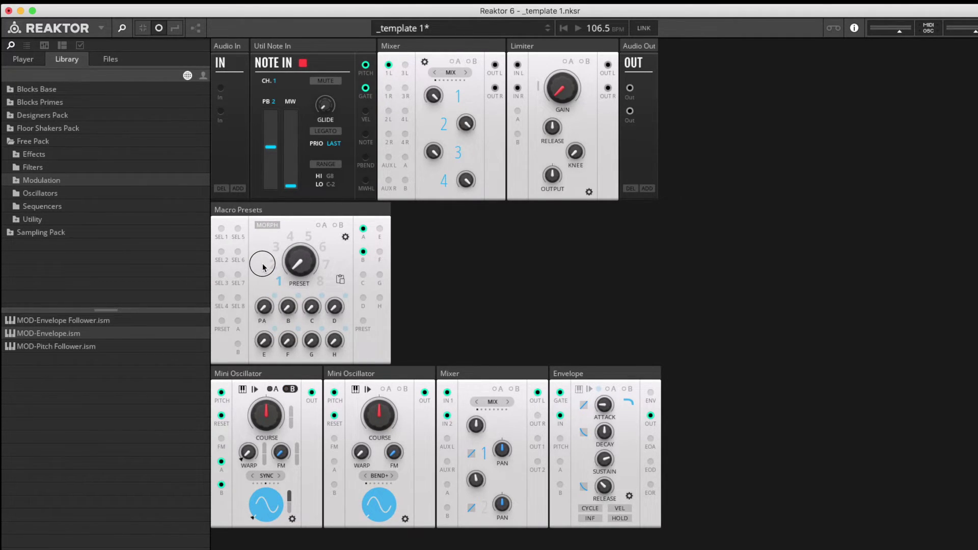
pyautogui.moveTo(261, 320); pyautogui.dragTo(271, 221)
pyautogui.moveTo(270, 312); pyautogui.dragTo(271, 241)
pyautogui.moveTo(284, 321); pyautogui.dragTo(296, 236)
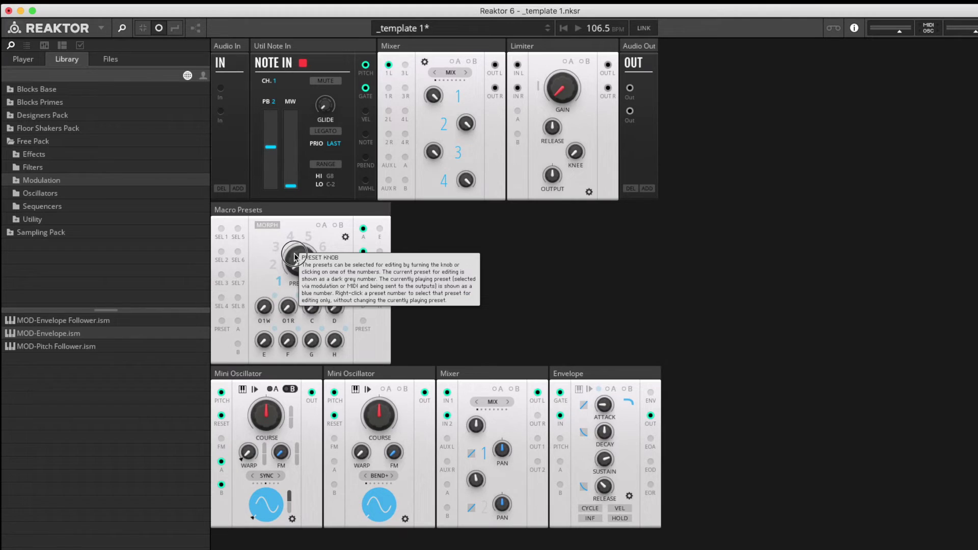
pyautogui.moveTo(293, 300); pyautogui.dragTo(311, 357)
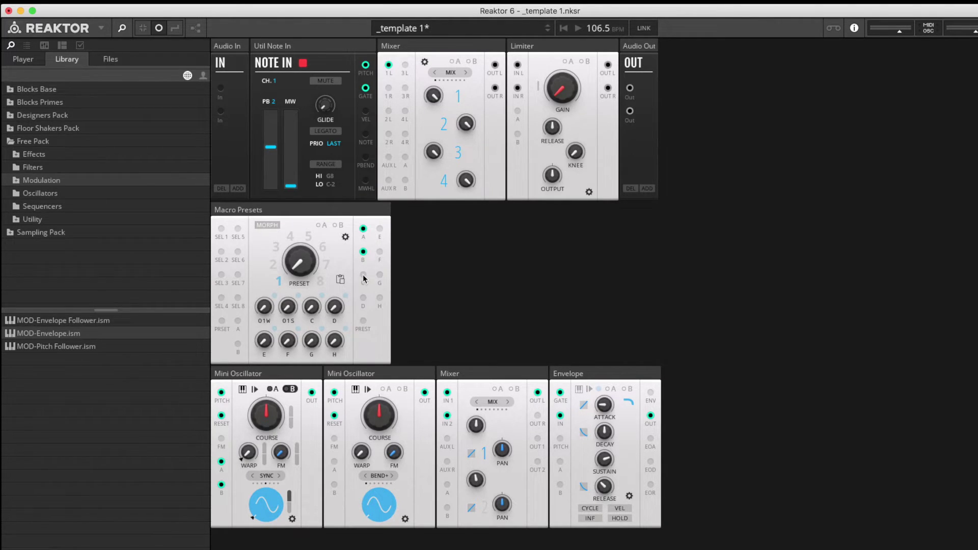
# - Cable macros C and D to oscillator 2's A and B inputs, letting A modulate its warp
pyautogui.moveTo(363, 277); pyautogui.dragTo(334, 461)
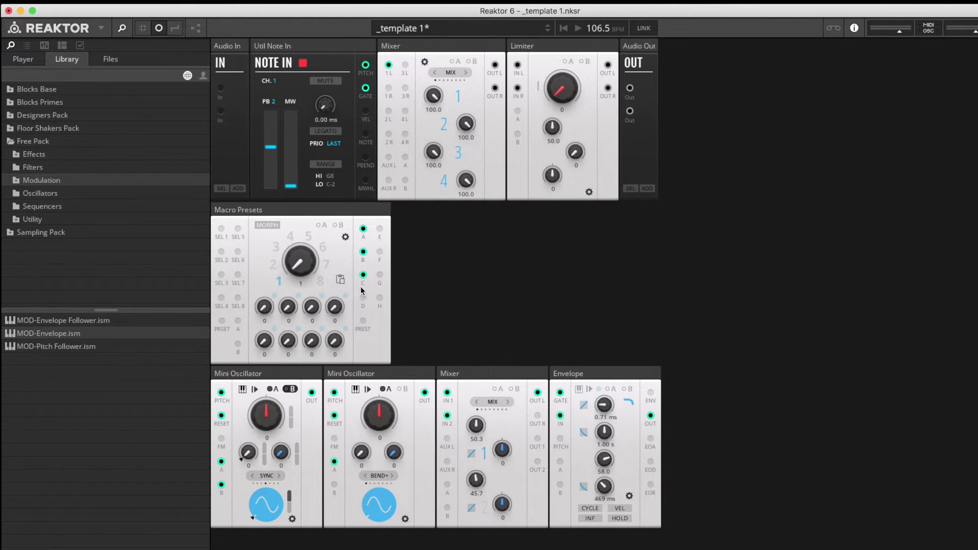
pyautogui.moveTo(364, 300); pyautogui.dragTo(335, 484)
pyautogui.click(387, 390)
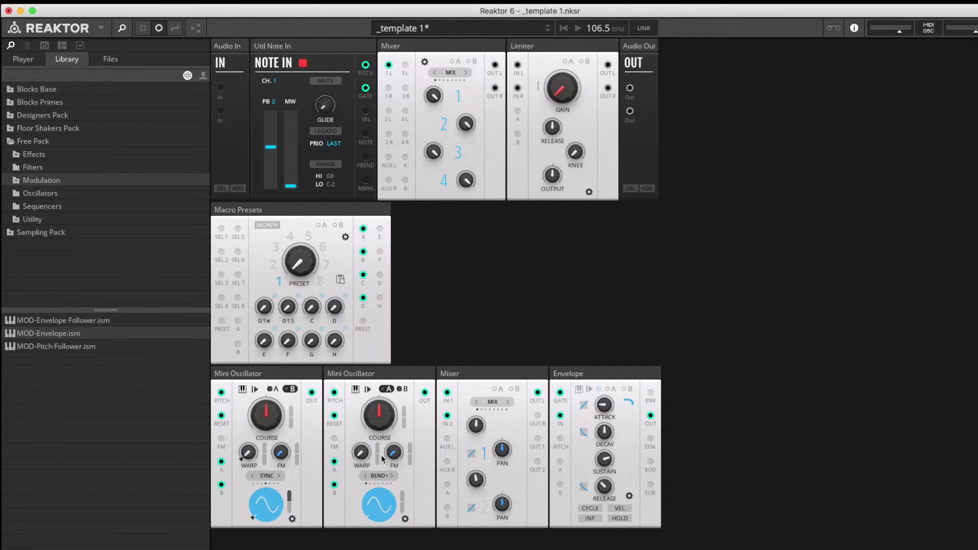
pyautogui.moveTo(378, 455); pyautogui.dragTo(379, 390)
# - Let input B modulate the second oscillator's waveform and set macro knob C to 15.2
pyautogui.click(404, 389)
pyautogui.moveTo(403, 506); pyautogui.dragTo(403, 431)
pyautogui.moveTo(311, 308); pyautogui.dragTo(309, 244)
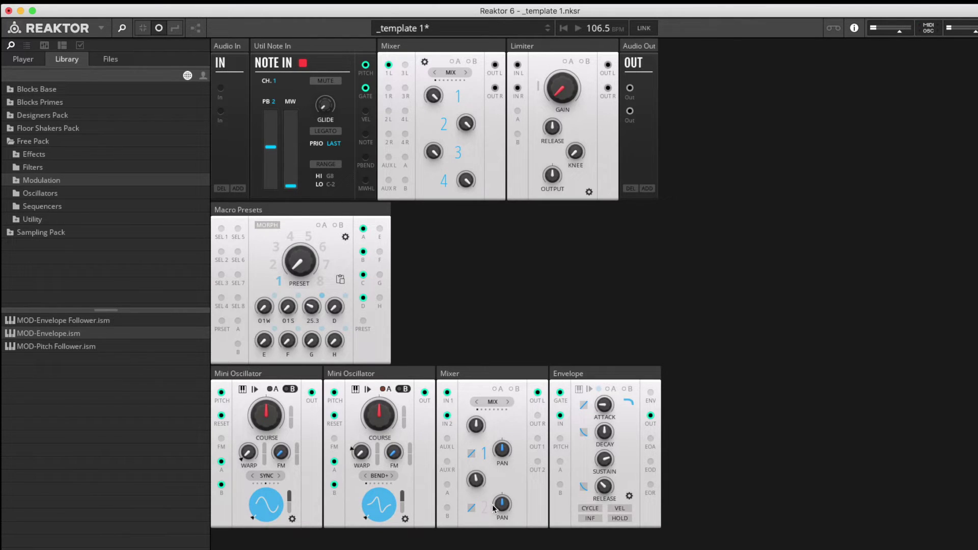
pyautogui.moveTo(319, 301); pyautogui.dragTo(311, 269)
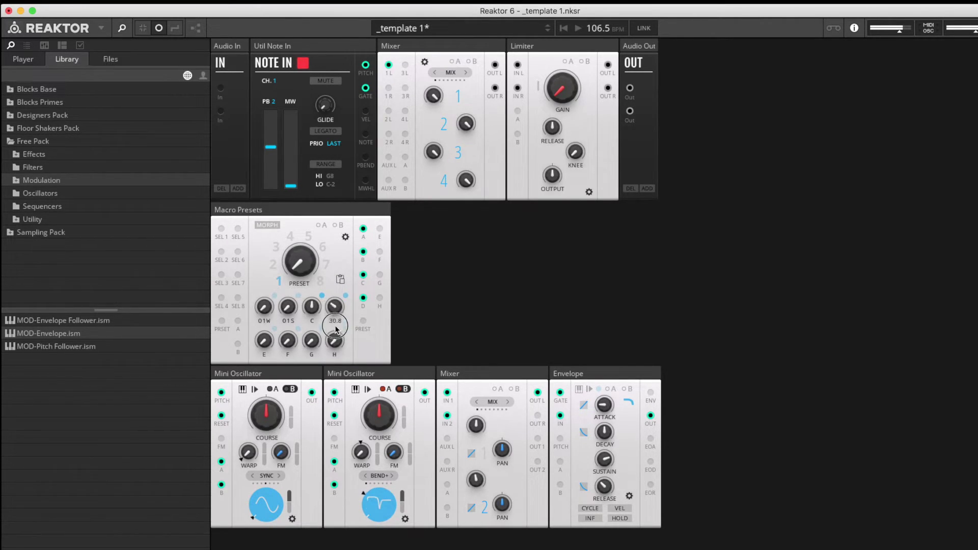
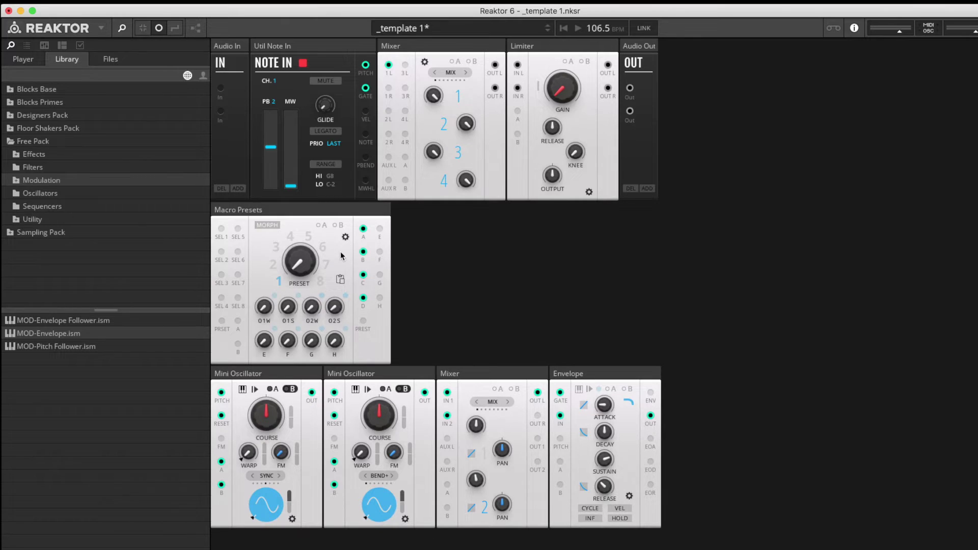
# - Raise the O2S/O2W, O1S and O1W macros, retune oscillator 2's coarse pitch, and list Utility blocks
pyautogui.moveTo(334, 310); pyautogui.dragTo(316, 247)
pyautogui.moveTo(284, 305); pyautogui.dragTo(291, 255)
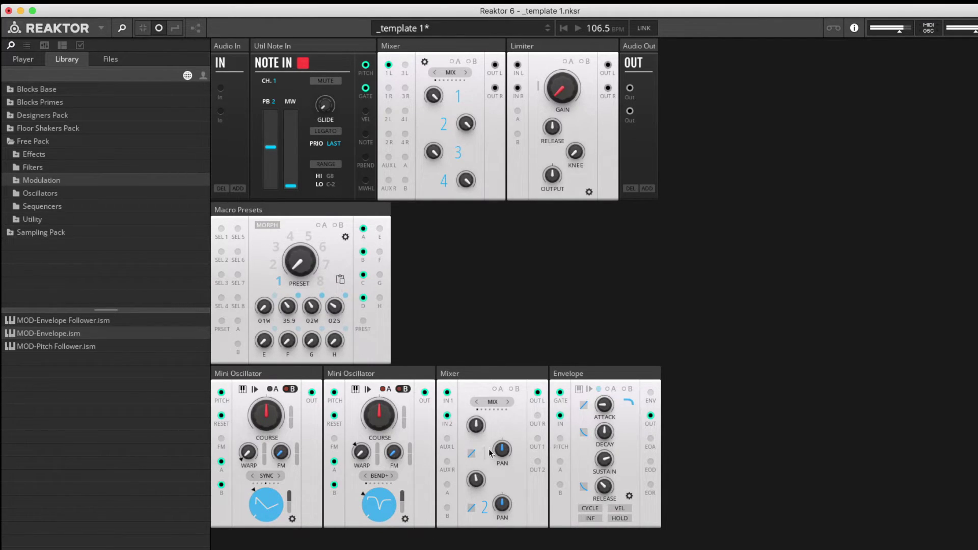
pyautogui.moveTo(263, 308); pyautogui.dragTo(266, 262)
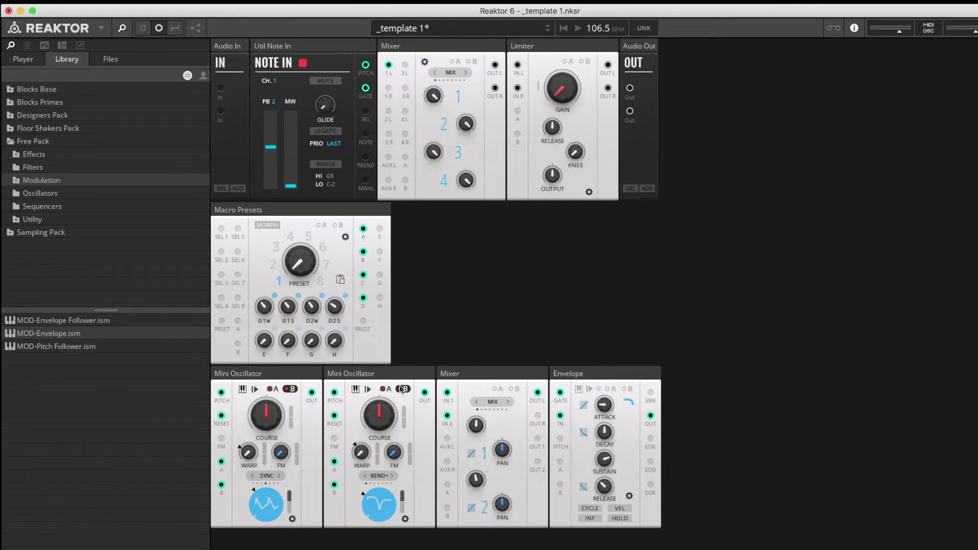
pyautogui.moveTo(379, 421)
pyautogui.mouseDown()
pyautogui.moveTo(372, 372)
pyautogui.moveTo(378, 425)
pyautogui.mouseUp()
pyautogui.click(32, 219)
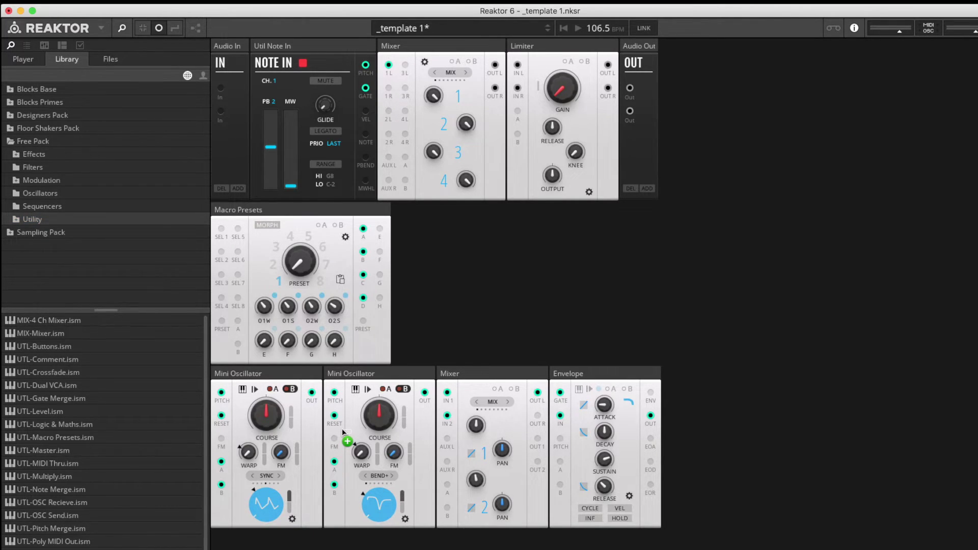
# - Place a Transpose block between the two oscillators and wire Note In's PITCH into it
pyautogui.moveTo(343, 430); pyautogui.dragTo(343, 431)
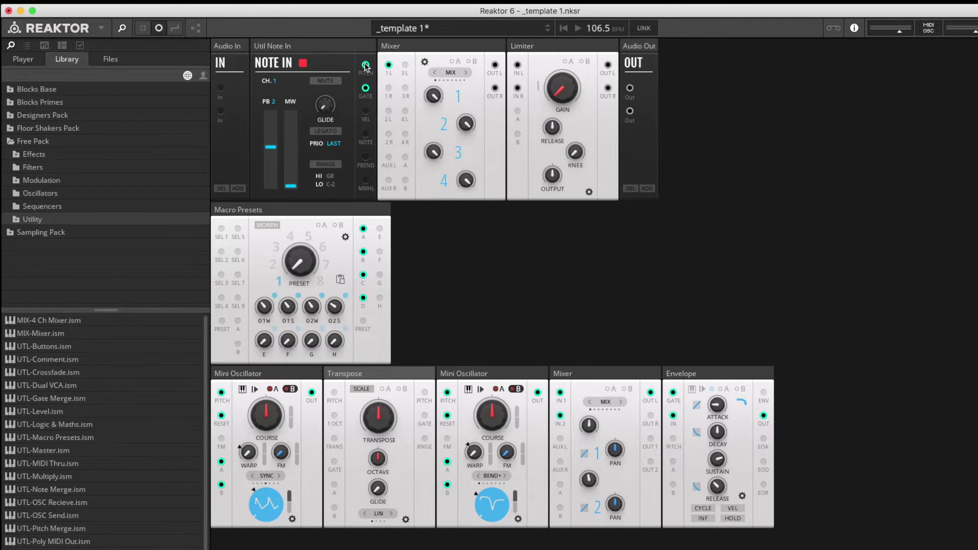
pyautogui.moveTo(366, 66); pyautogui.dragTo(334, 394)
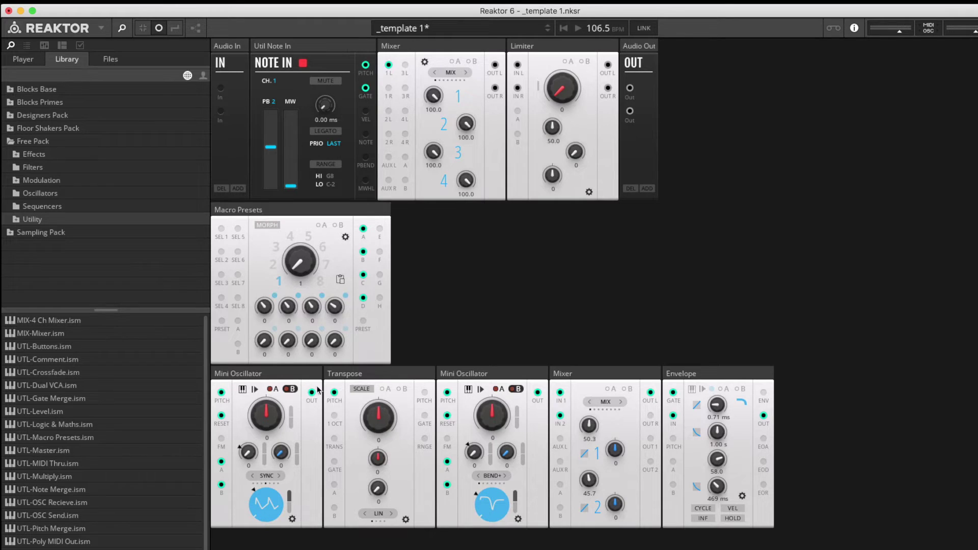
# - Show the Info panel and rename the second oscillator 'Mini Oscillator 2'
pyautogui.click(78, 46)
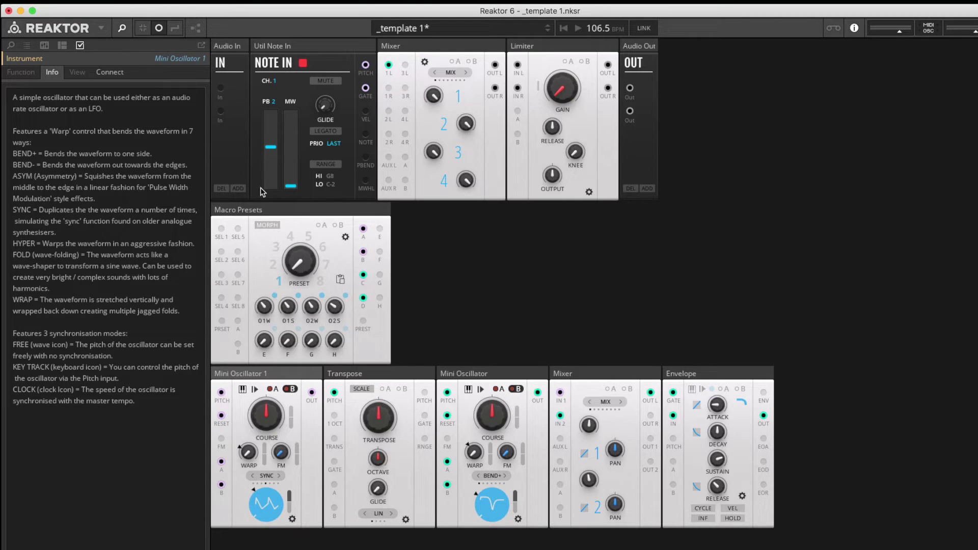
pyautogui.click(491, 376)
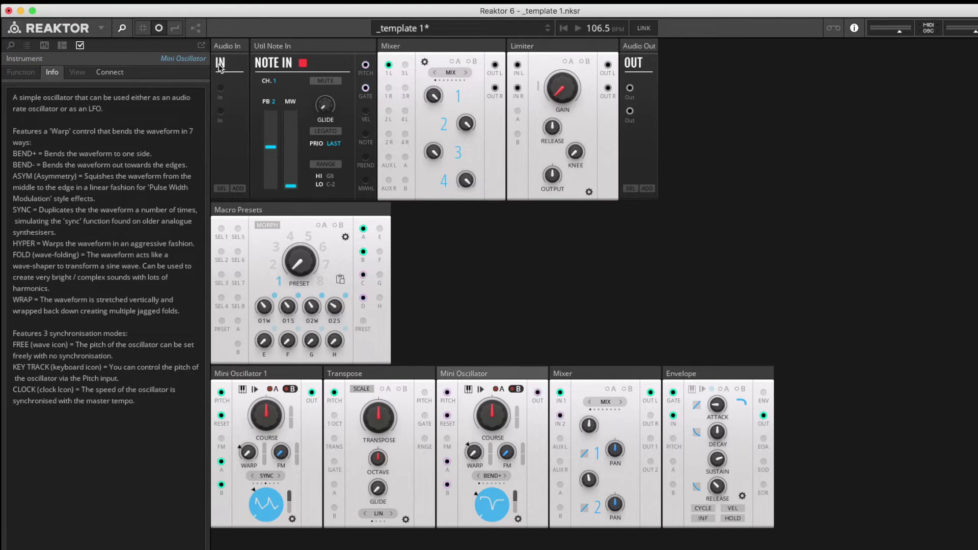
pyautogui.write('2')
pyautogui.press('Return')
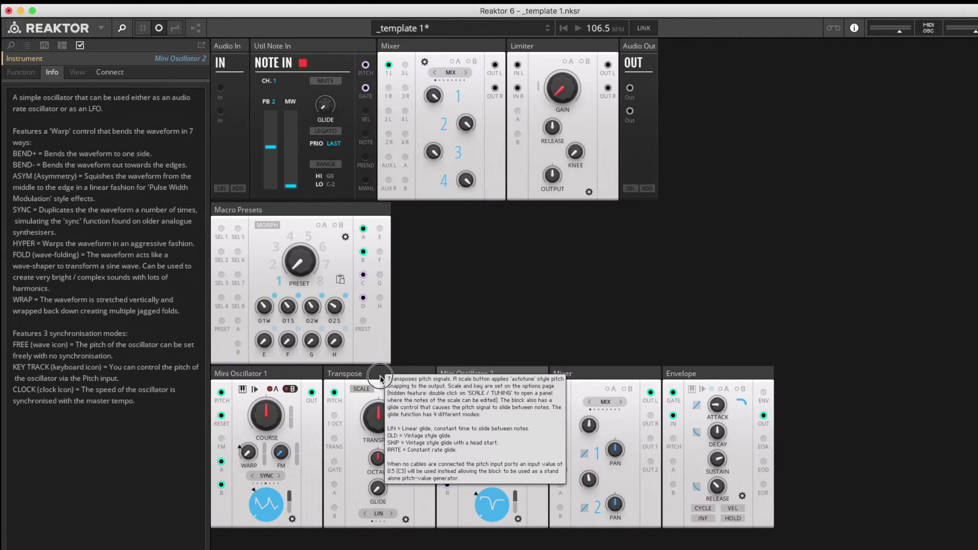
# - Wire the Transpose output into Mini Oscillator 2's PITCH input, showing cables only temporarily
pyautogui.click(415, 407)
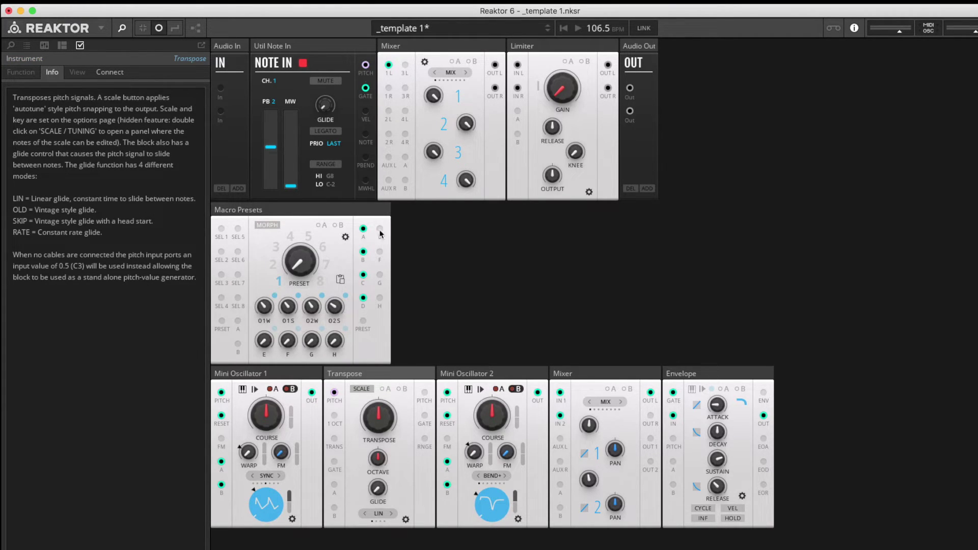
pyautogui.click(176, 30)
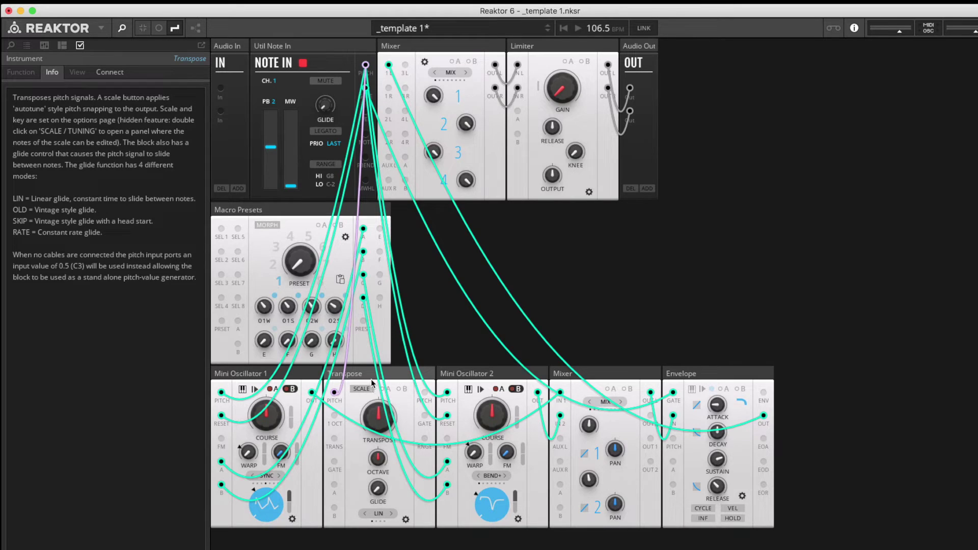
pyautogui.moveTo(425, 393); pyautogui.dragTo(446, 394)
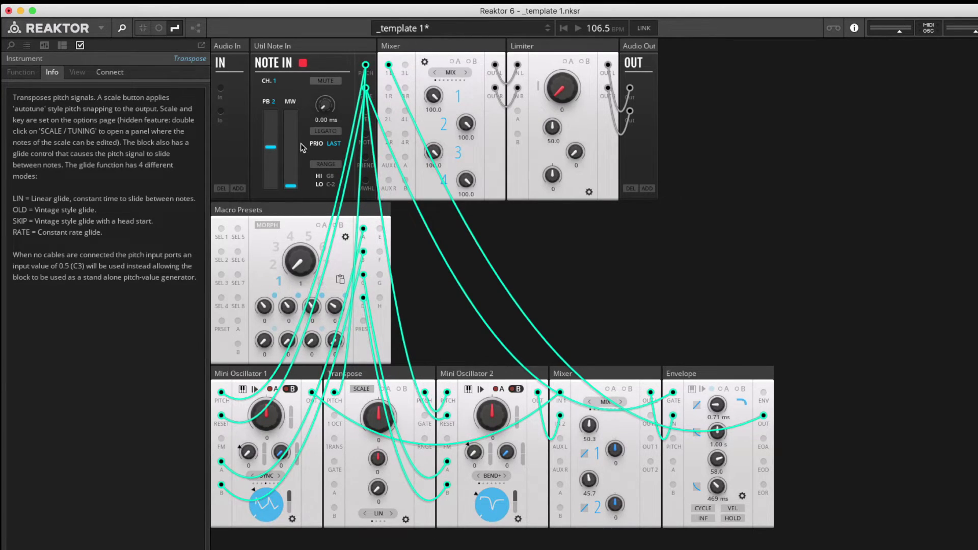
pyautogui.click(158, 30)
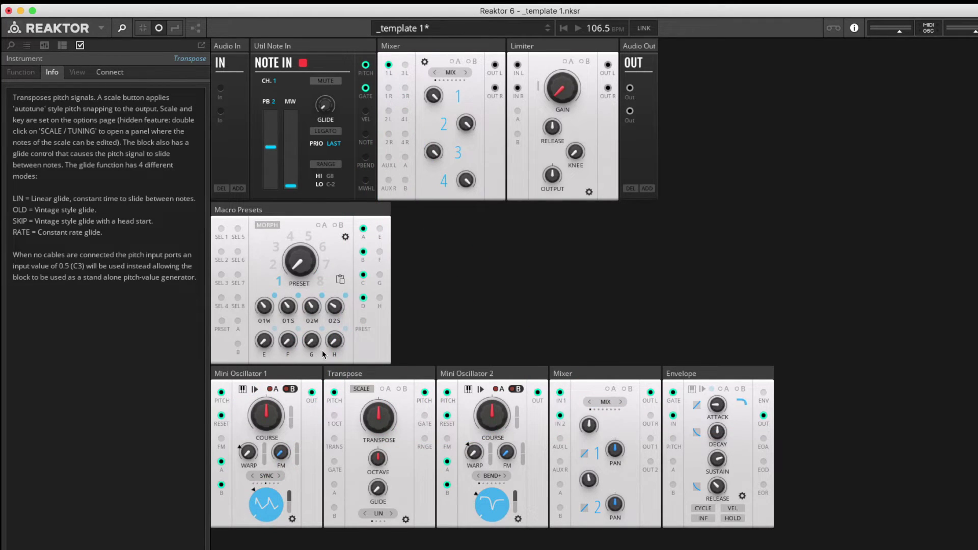
pyautogui.click(380, 288)
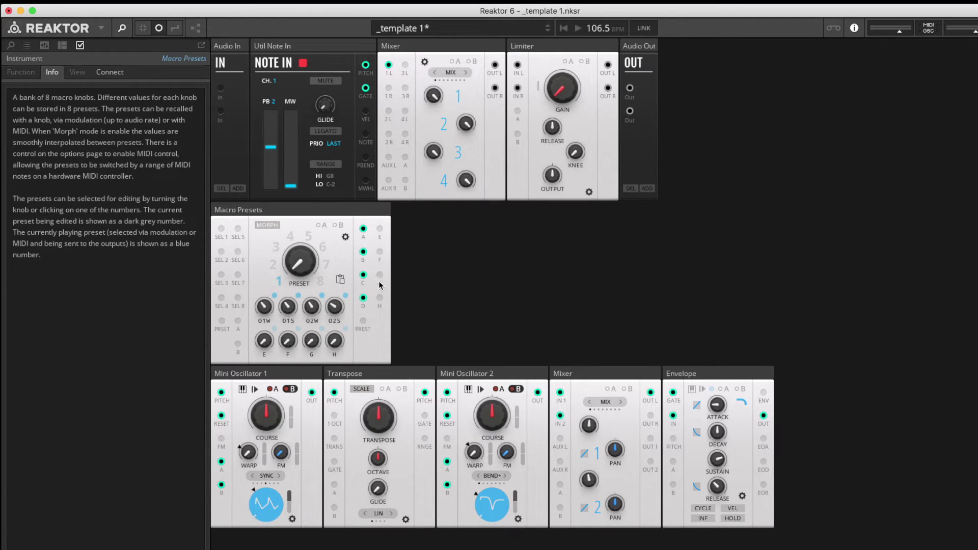
# - Cable macro output G to Transpose input A, enable it, and lower the base transpose
pyautogui.moveTo(380, 275); pyautogui.dragTo(332, 483)
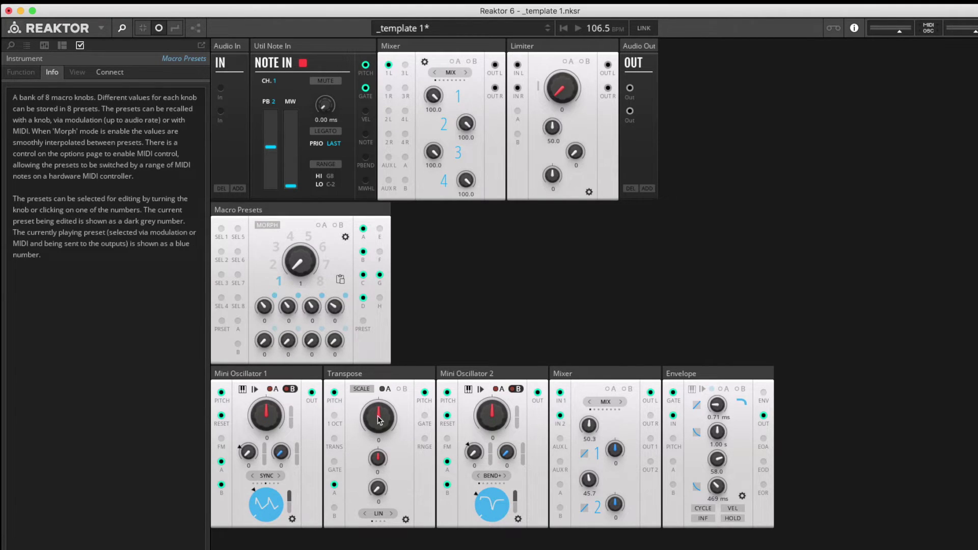
pyautogui.click(388, 390)
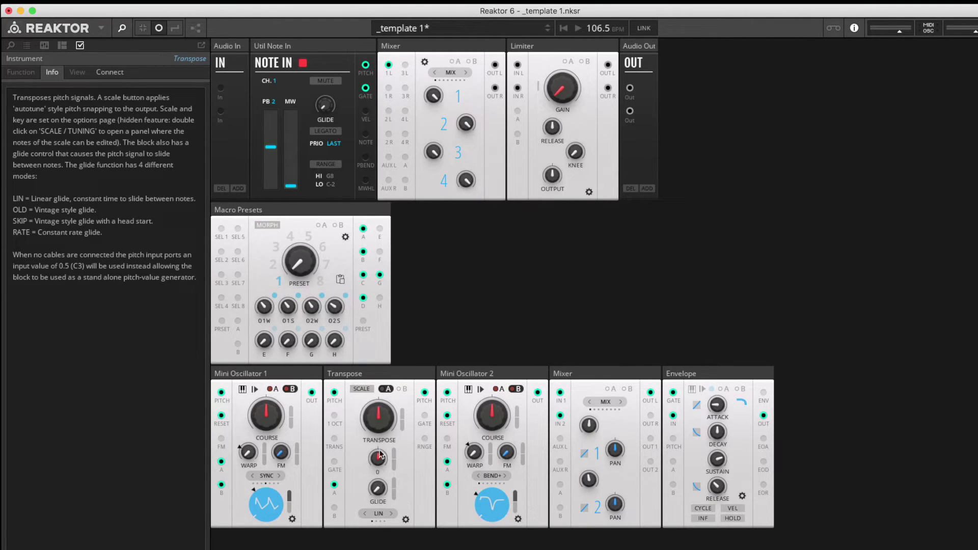
pyautogui.moveTo(383, 419); pyautogui.dragTo(387, 488)
# - Set G's modulation depth on the Transpose and test it by turning knob G
pyautogui.moveTo(403, 421)
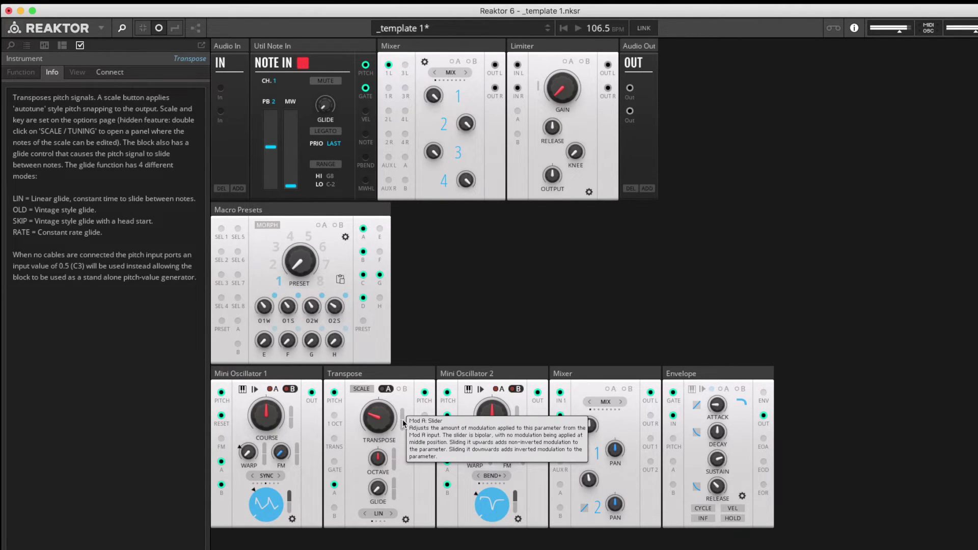
pyautogui.click(312, 346)
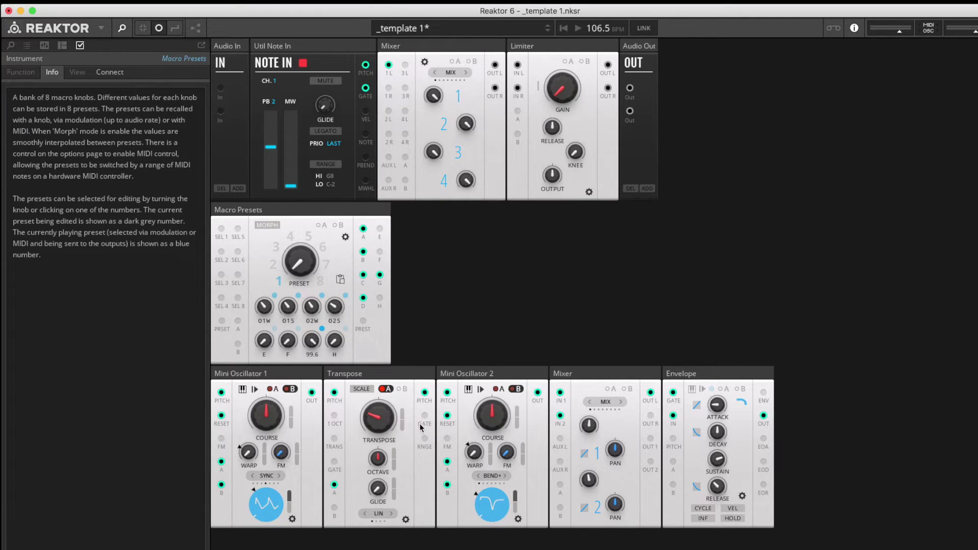
pyautogui.moveTo(402, 420)
pyautogui.mouseDown()
pyautogui.moveTo(401, 366)
pyautogui.moveTo(401, 374)
pyautogui.mouseUp()
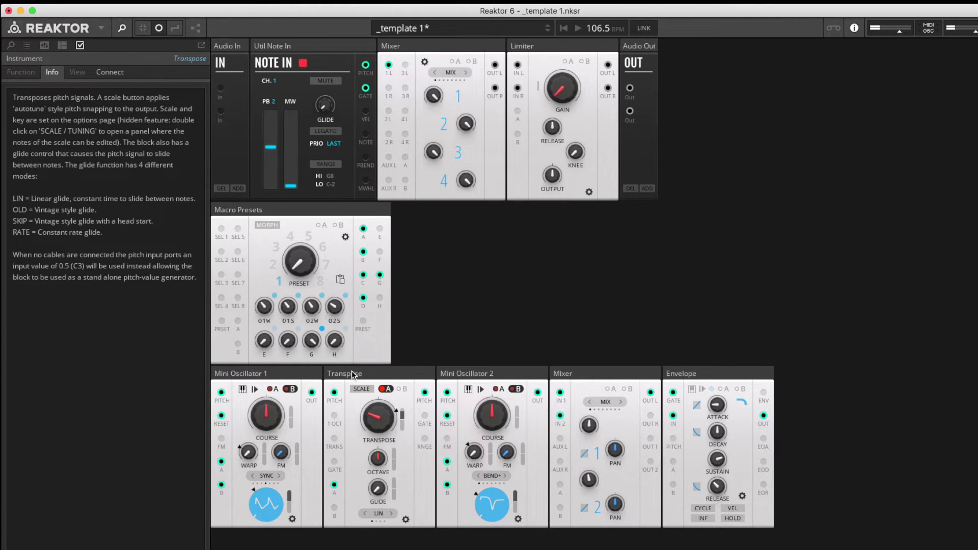
pyautogui.click(309, 344)
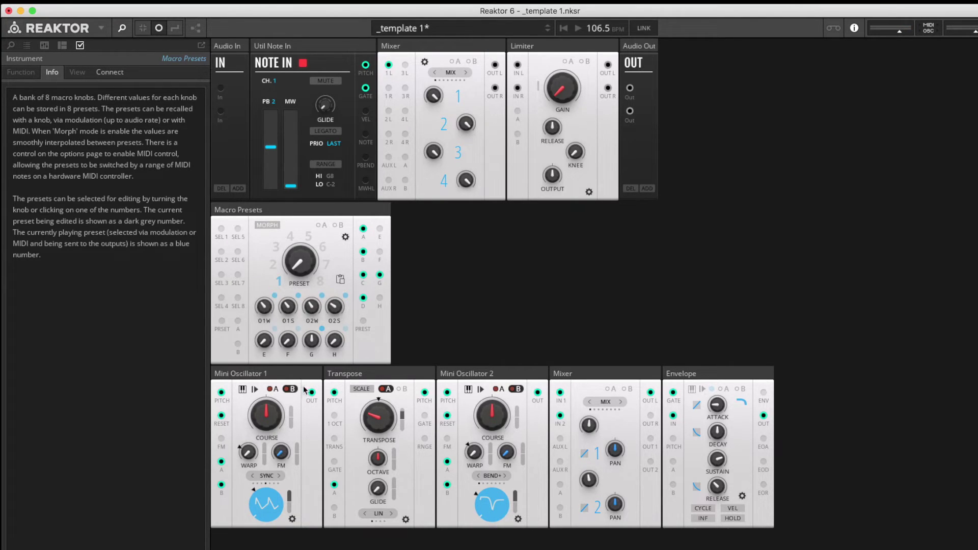
# - Reset G to 50, cable macro E to the Envelope attack, set its amount, and test E
pyautogui.moveTo(314, 342)
pyautogui.mouseDown()
pyautogui.moveTo(315, 319)
pyautogui.moveTo(313, 342)
pyautogui.mouseUp()
pyautogui.moveTo(380, 229); pyautogui.dragTo(673, 462)
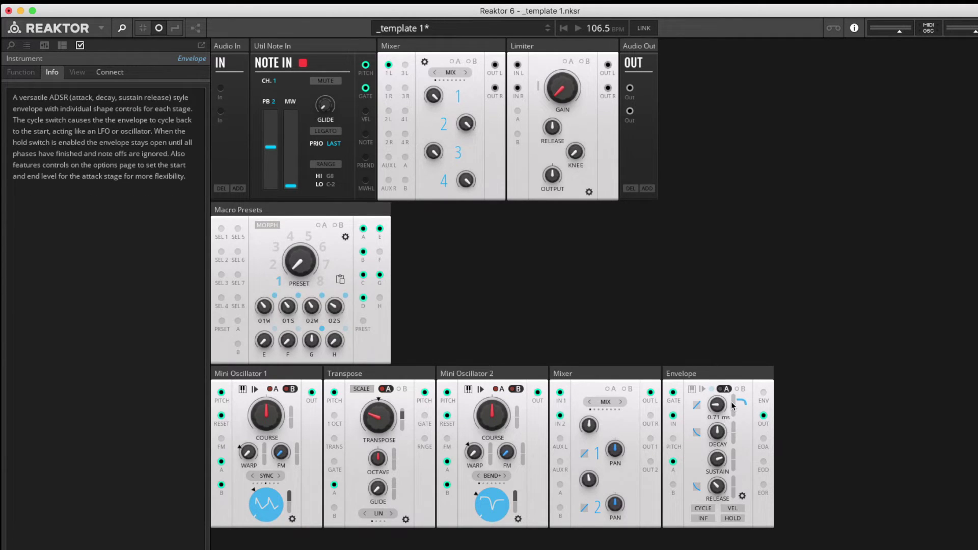
pyautogui.moveTo(734, 404); pyautogui.dragTo(733, 350)
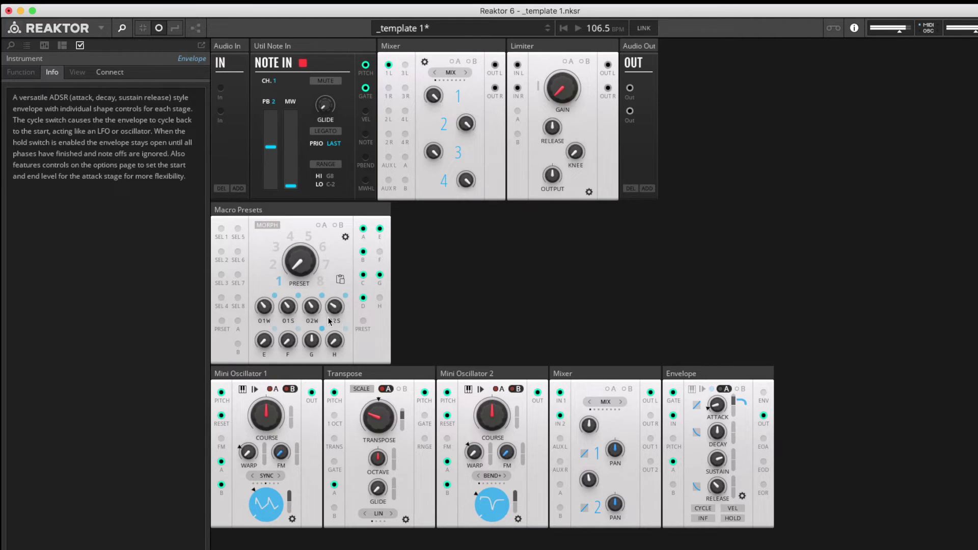
pyautogui.moveTo(264, 344); pyautogui.dragTo(260, 214)
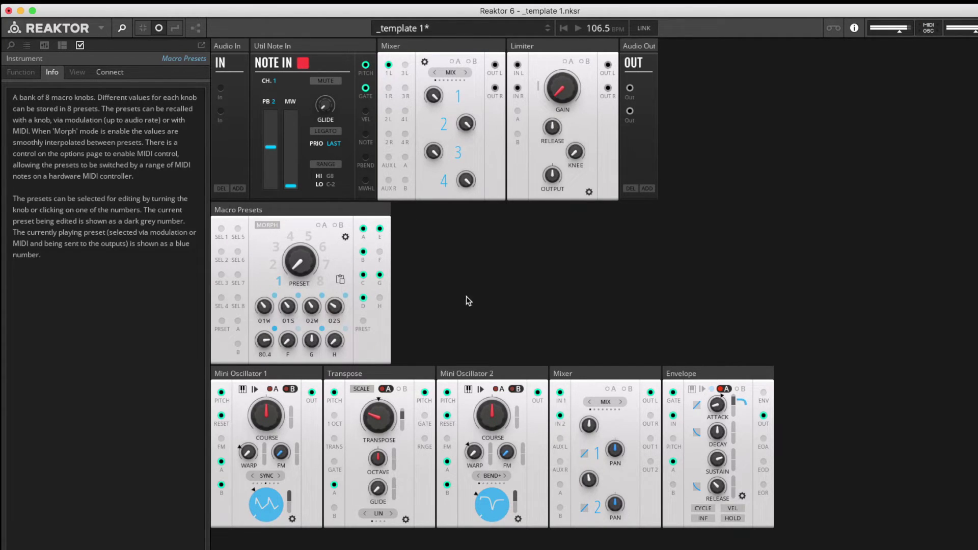
# - Select the Envelope, then select macro knob E's label for relabelling
pyautogui.click(734, 401)
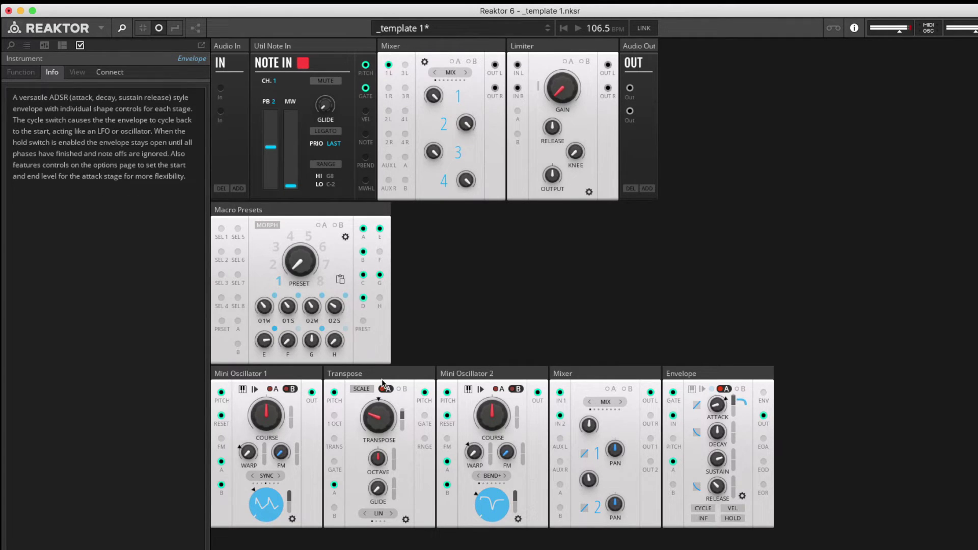
pyautogui.moveTo(721, 453)
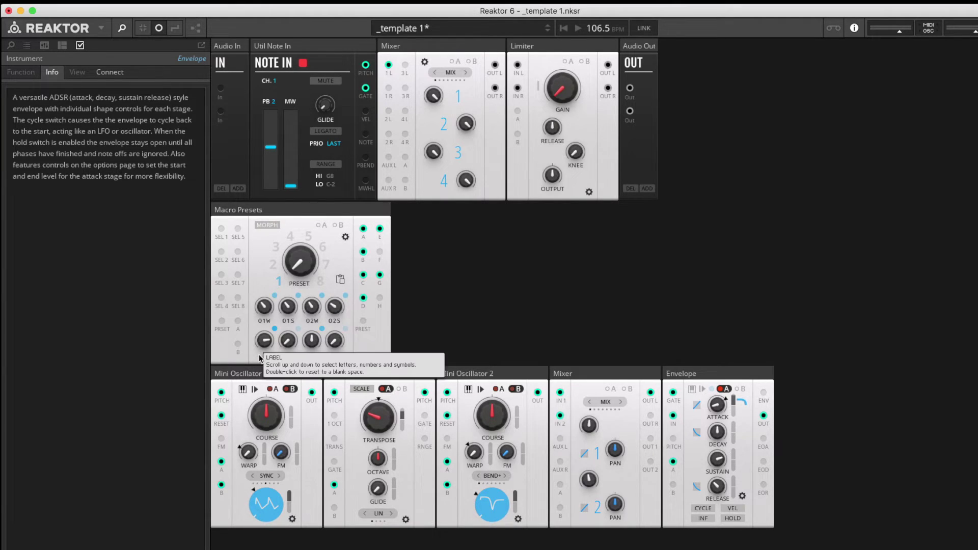
pyautogui.click(261, 337)
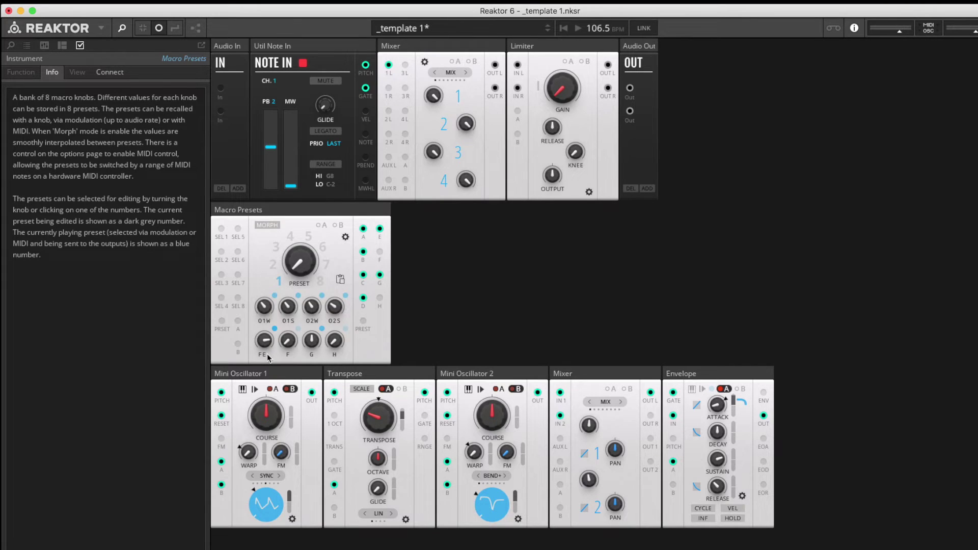
# - Relabel knob E as FEA and cable macro output F into the Envelope's second input
pyautogui.click(269, 340)
pyautogui.moveTo(268, 335); pyautogui.dragTo(296, 288)
pyautogui.moveTo(379, 253); pyautogui.dragTo(673, 486)
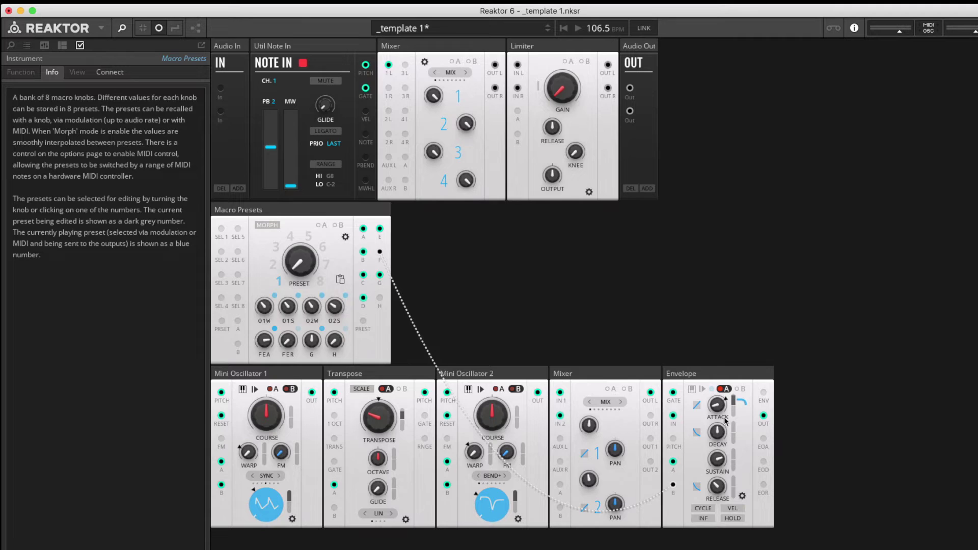
pyautogui.click(742, 390)
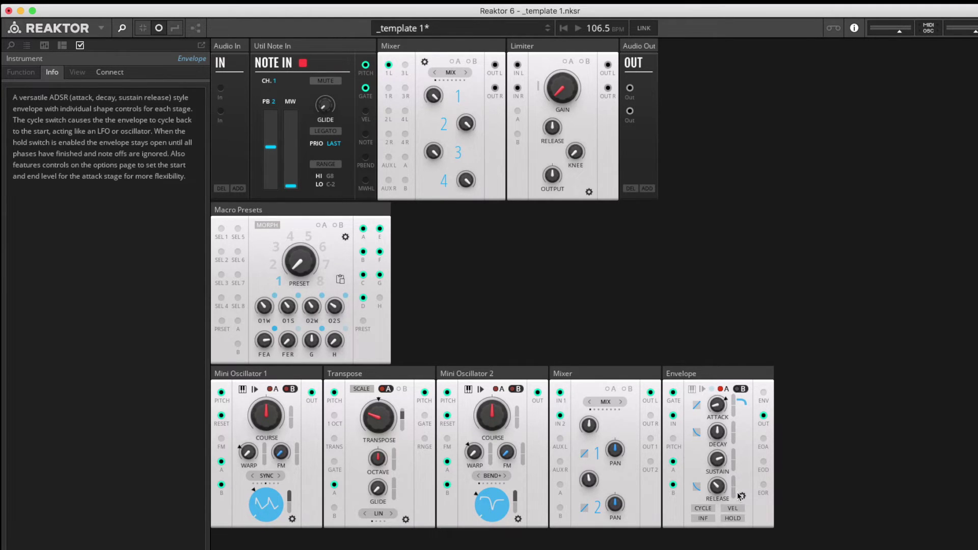
# - Shorten decay and release, give both F modulation, and test the FER knob
pyautogui.moveTo(718, 433); pyautogui.dragTo(718, 498)
pyautogui.moveTo(734, 433); pyautogui.dragTo(734, 426)
pyautogui.click(734, 383)
pyautogui.moveTo(735, 482); pyautogui.dragTo(733, 433)
pyautogui.moveTo(288, 341); pyautogui.dragTo(284, 244)
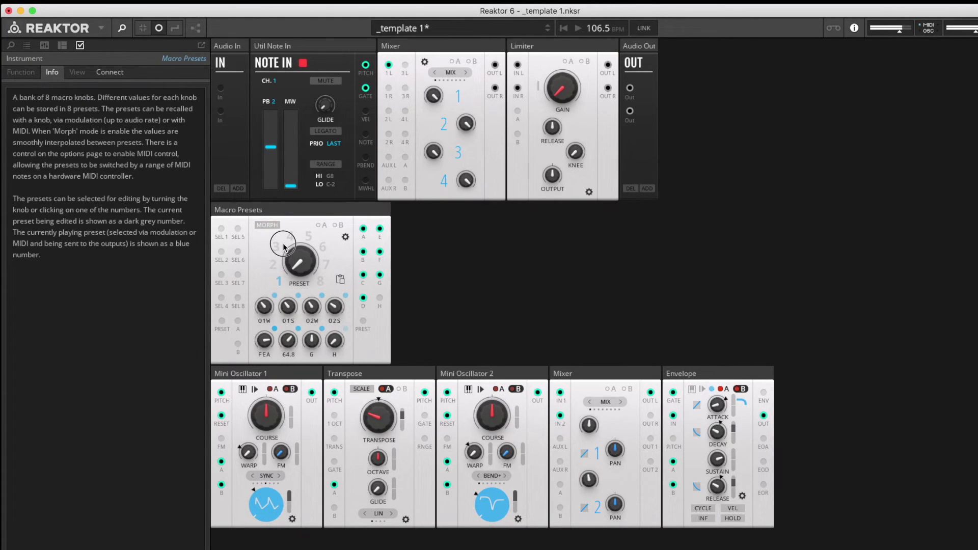
# - Lower FEA to 3.5 and FER to 9.3, adjust O2W, and set G to 33.2
pyautogui.moveTo(267, 340); pyautogui.dragTo(273, 394)
pyautogui.moveTo(264, 340); pyautogui.dragTo(266, 401)
pyautogui.moveTo(288, 341); pyautogui.dragTo(297, 426)
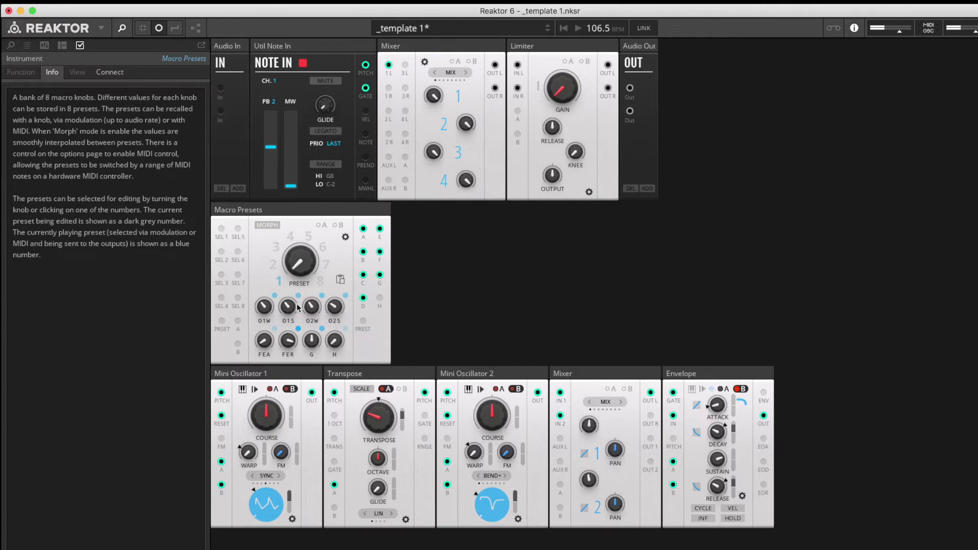
pyautogui.moveTo(312, 307); pyautogui.dragTo(317, 249)
pyautogui.moveTo(312, 344); pyautogui.dragTo(313, 380)
# - Switch to preset 2 and return macro knob G to 50
pyautogui.moveTo(290, 282)
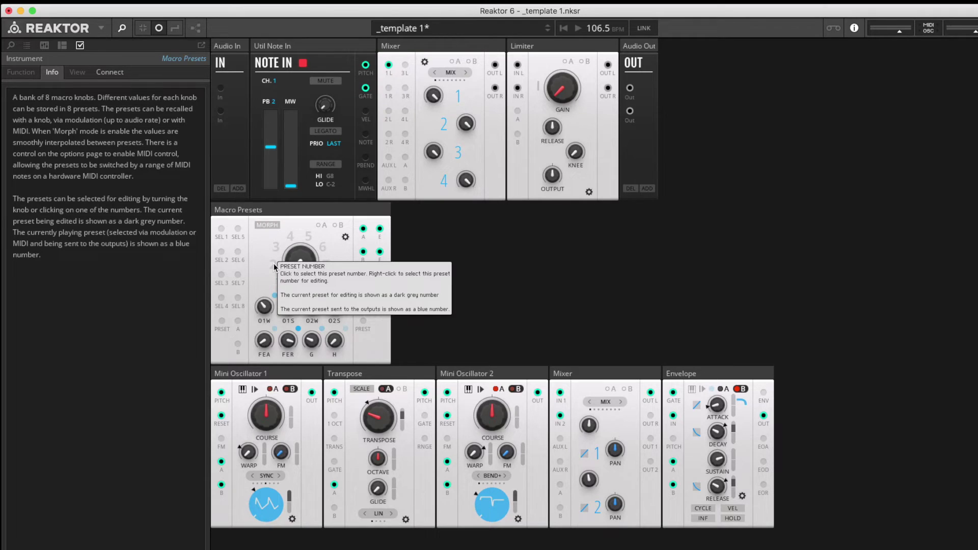
pyautogui.click(273, 264)
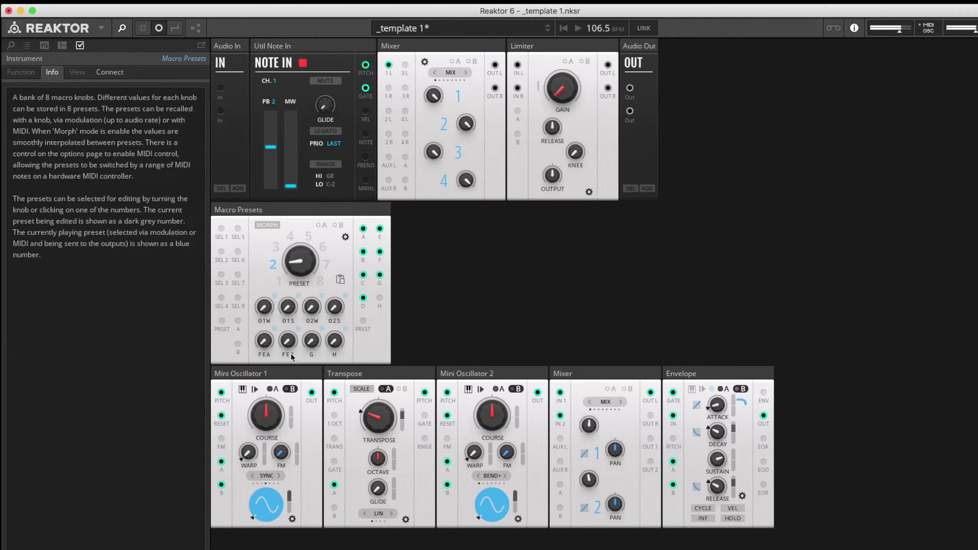
pyautogui.moveTo(313, 344); pyautogui.dragTo(313, 364)
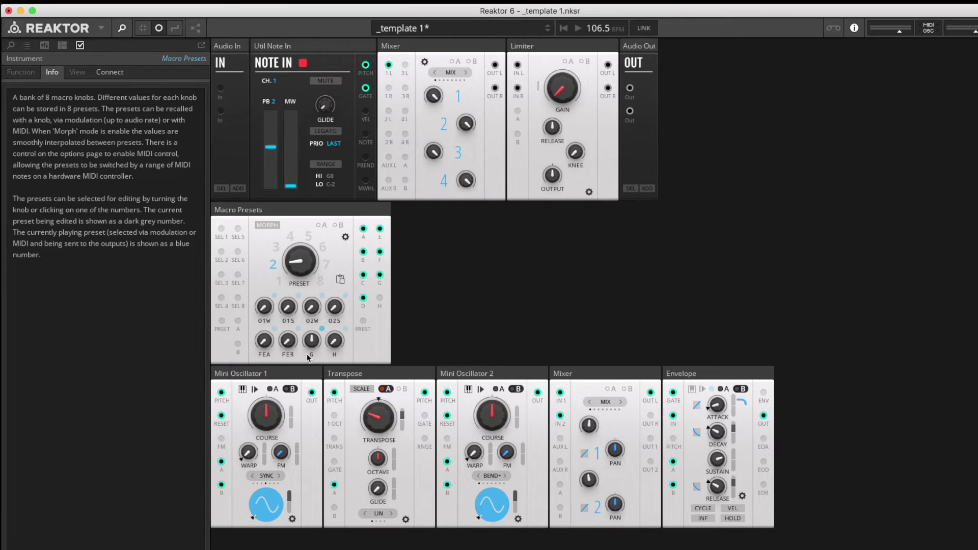
# - Relabel macro knob G for oscillator 2 pitch and patch macro output H toward Mini Oscillator 2
pyautogui.moveTo(308, 315); pyautogui.dragTo(310, 299)
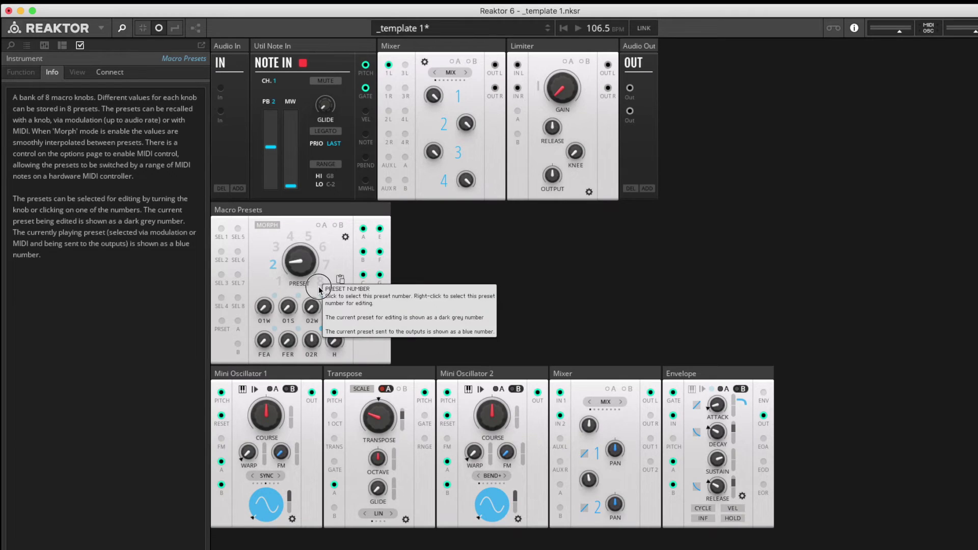
pyautogui.moveTo(314, 336)
pyautogui.mouseDown()
pyautogui.moveTo(316, 302)
pyautogui.moveTo(316, 336)
pyautogui.mouseUp()
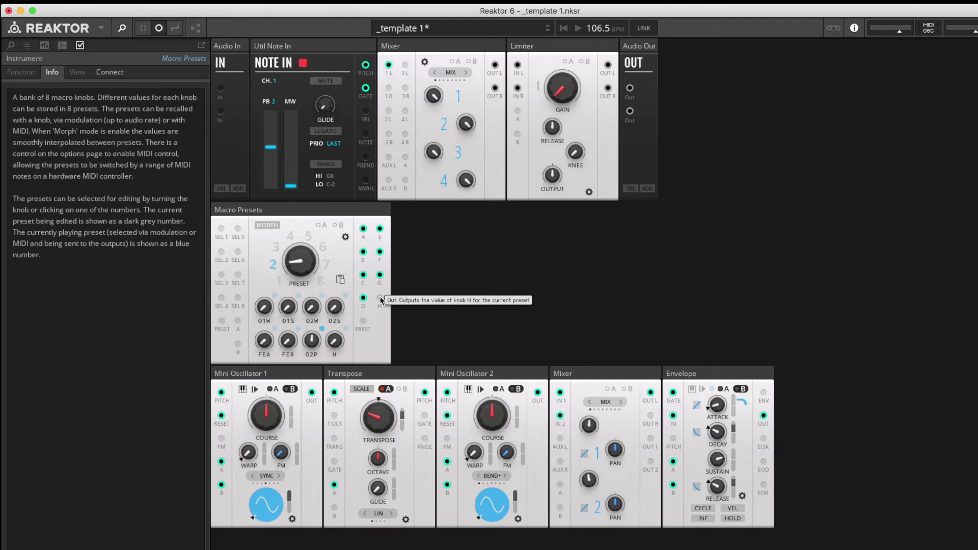
pyautogui.moveTo(381, 302); pyautogui.dragTo(560, 484)
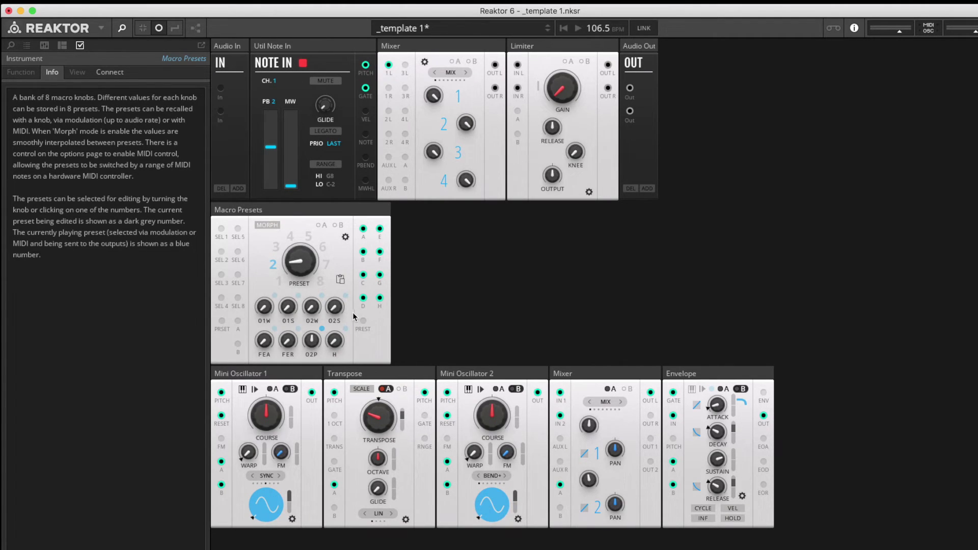
# - Enable Mixer modulation input A and set how much the macro modulates channel one
pyautogui.click(591, 425)
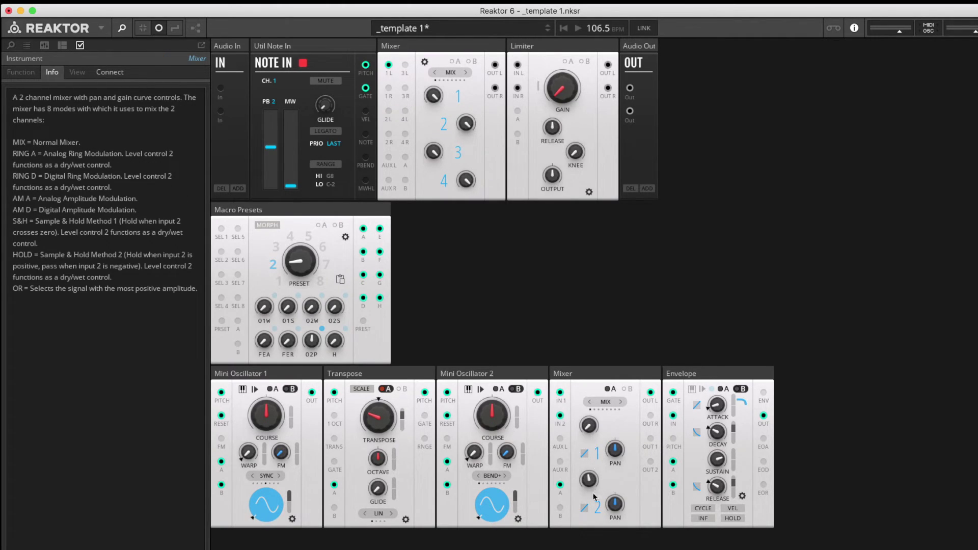
pyautogui.click(589, 481)
pyautogui.click(612, 389)
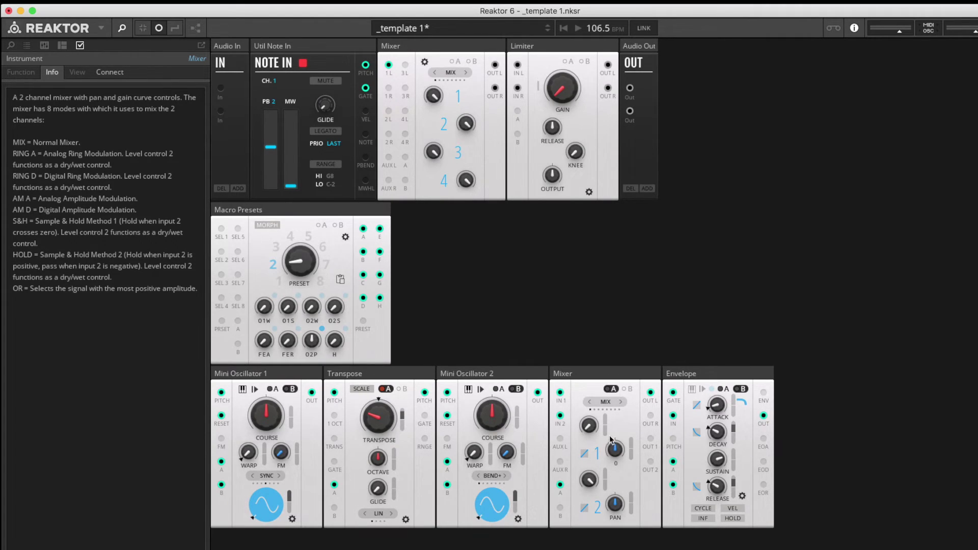
pyautogui.moveTo(606, 427)
pyautogui.mouseDown()
pyautogui.moveTo(604, 332)
pyautogui.moveTo(606, 549)
pyautogui.mouseUp()
# - Raise H to 34.3, O1W to 23.8 and O2W, and label the eighth knob BAL
pyautogui.moveTo(337, 343); pyautogui.dragTo(340, 206)
pyautogui.moveTo(267, 505); pyautogui.dragTo(269, 442)
pyautogui.moveTo(263, 489); pyautogui.dragTo(272, 531)
pyautogui.moveTo(264, 308); pyautogui.dragTo(266, 273)
pyautogui.moveTo(311, 308); pyautogui.dragTo(325, 207)
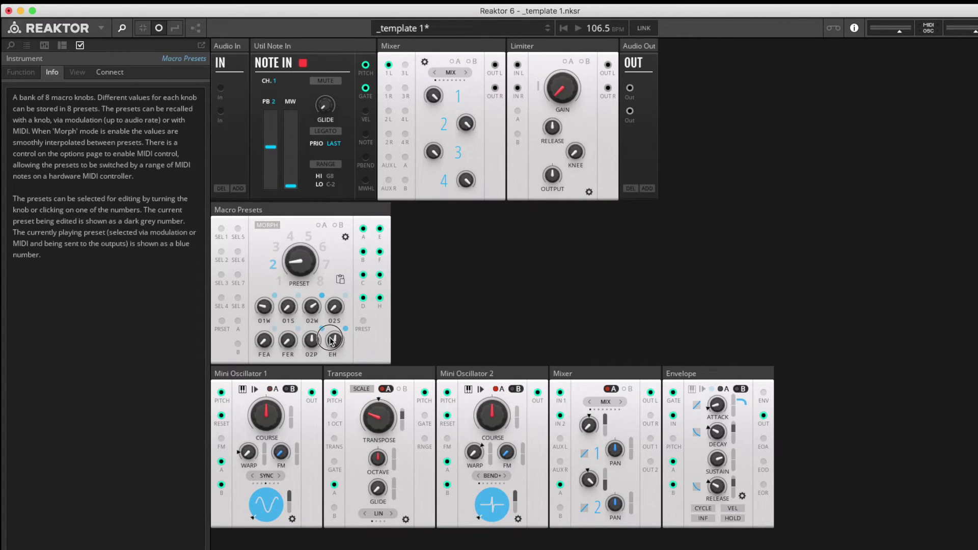
pyautogui.moveTo(334, 356); pyautogui.dragTo(339, 315)
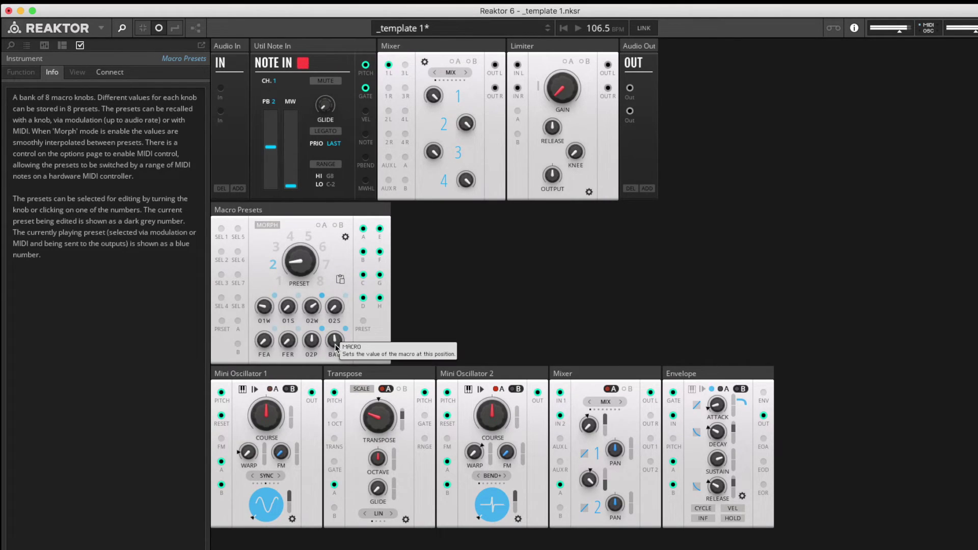
# - Switch to preset 3, raise the oscillator wave macros, and set O2P to 35.1
pyautogui.click(296, 246)
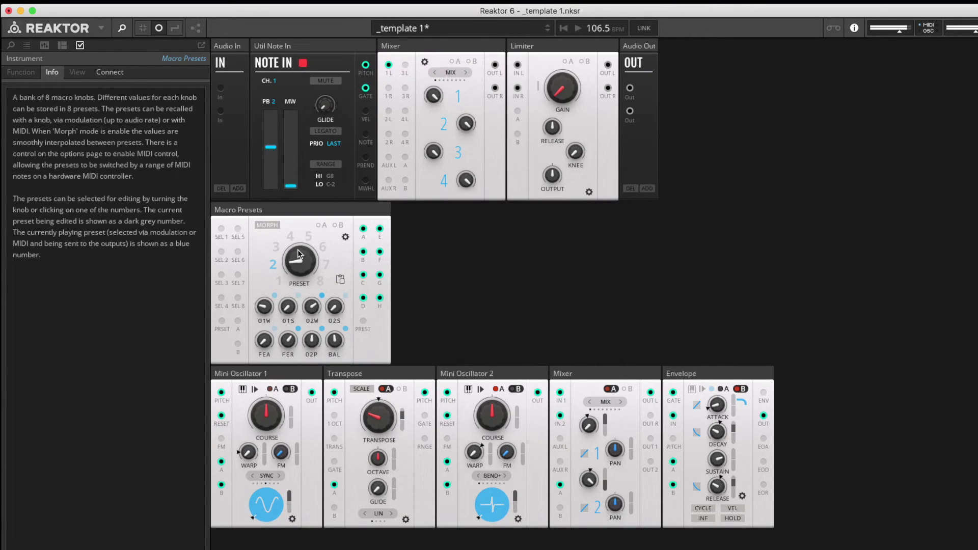
pyautogui.click(275, 249)
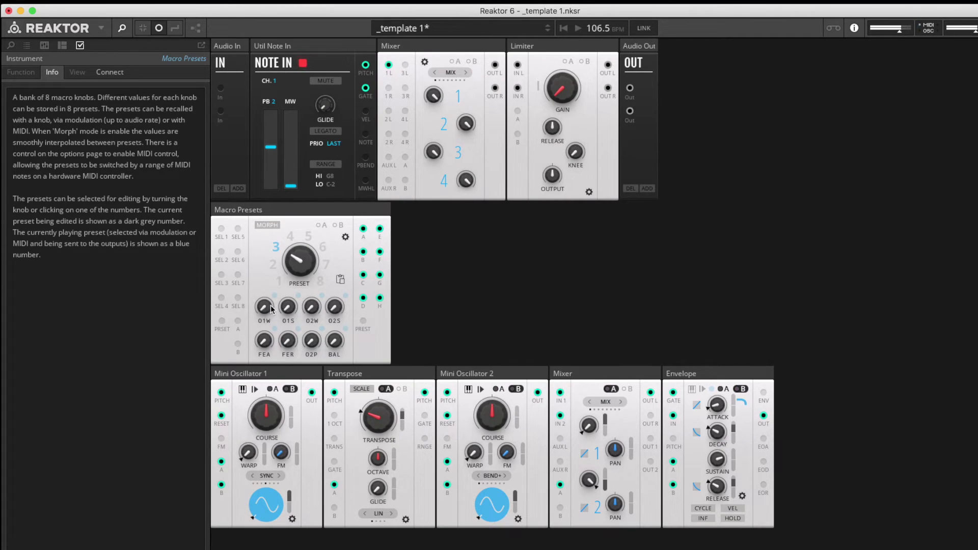
pyautogui.moveTo(266, 309); pyautogui.dragTo(267, 276)
pyautogui.moveTo(310, 311); pyautogui.dragTo(312, 281)
pyautogui.moveTo(312, 341); pyautogui.dragTo(314, 269)
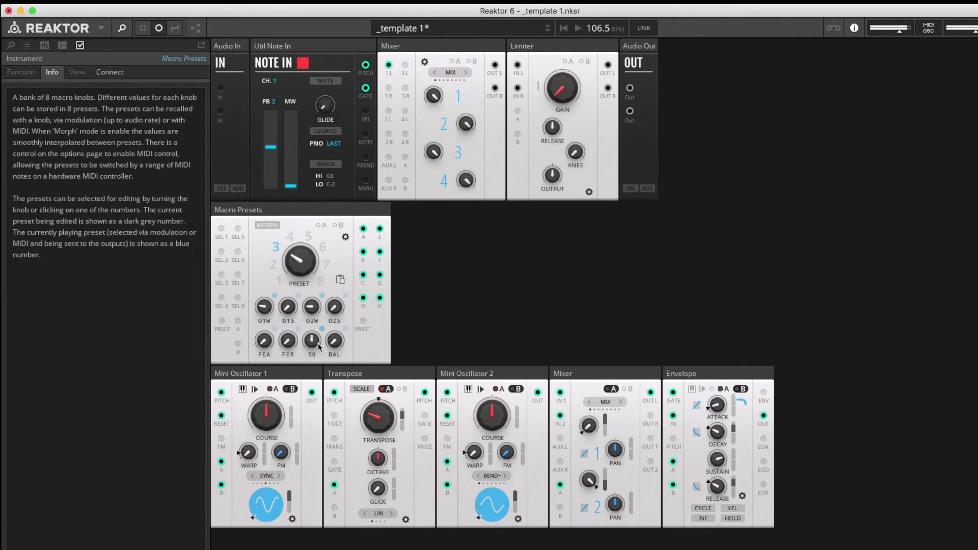
# - Set BAL to 43.3, push O2W up to 35.5, and set FEA to 63.2
pyautogui.moveTo(338, 342); pyautogui.dragTo(338, 271)
pyautogui.moveTo(316, 311); pyautogui.dragTo(315, 277)
pyautogui.moveTo(264, 345); pyautogui.dragTo(270, 244)
pyautogui.moveTo(290, 303); pyautogui.dragTo(289, 216)
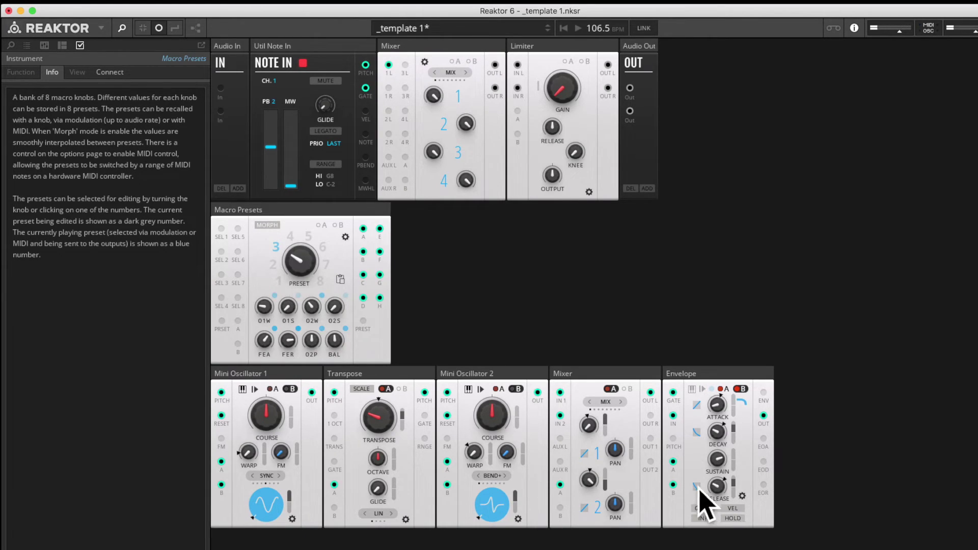
# - Enable Envelope velocity response, open its options, and reset LPG from 71 back to 50
pyautogui.moveTo(739, 513)
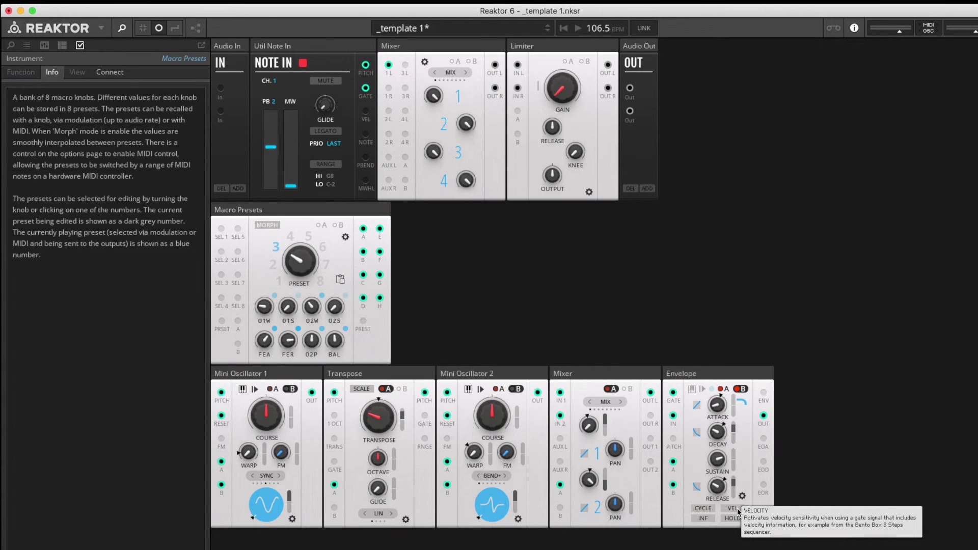
pyautogui.click(739, 511)
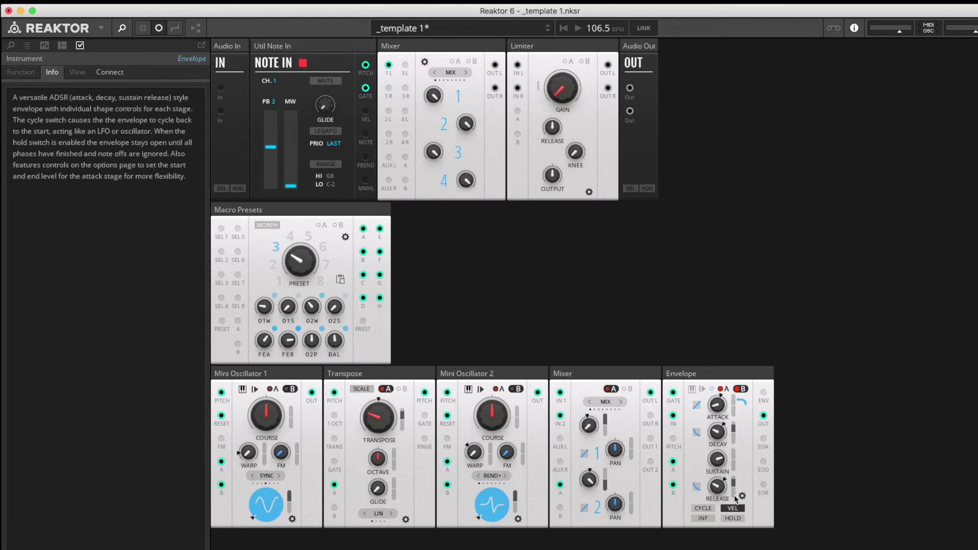
pyautogui.click(742, 497)
pyautogui.moveTo(718, 479)
pyautogui.moveTo(720, 482); pyautogui.dragTo(719, 436)
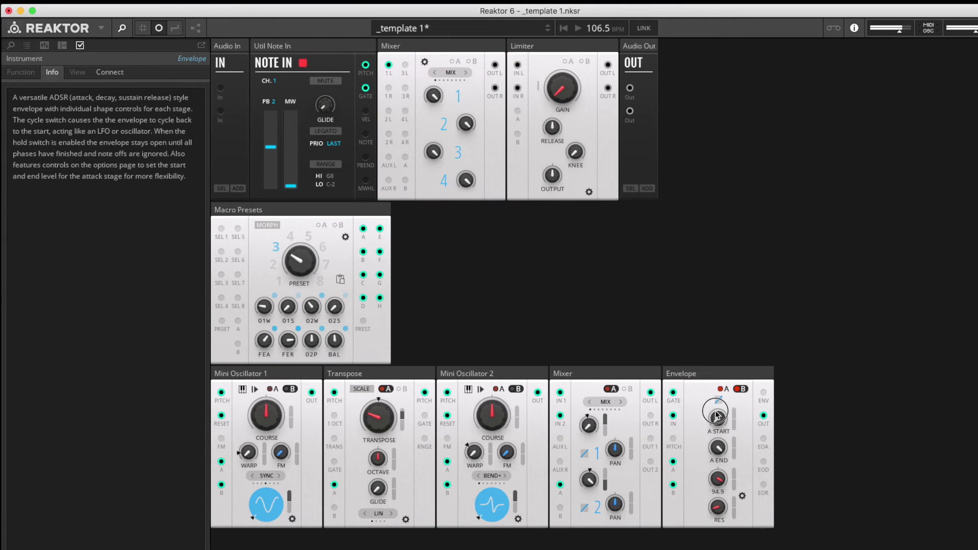
pyautogui.doubleClick(722, 479)
# - For macro preset 4, adjust FEA, set O2W to 47.2, O1S to 19.1 and BAL to 72.6
pyautogui.click(285, 260)
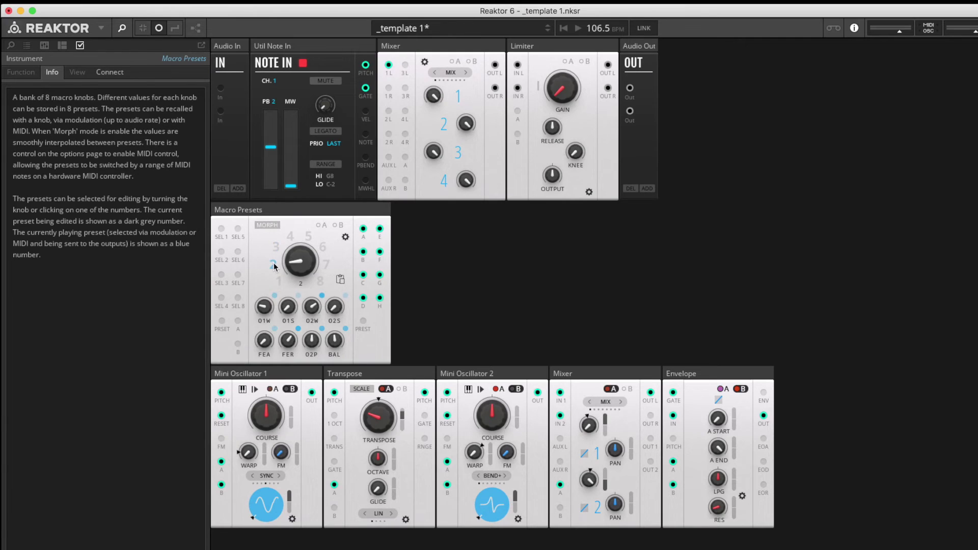
pyautogui.click(290, 238)
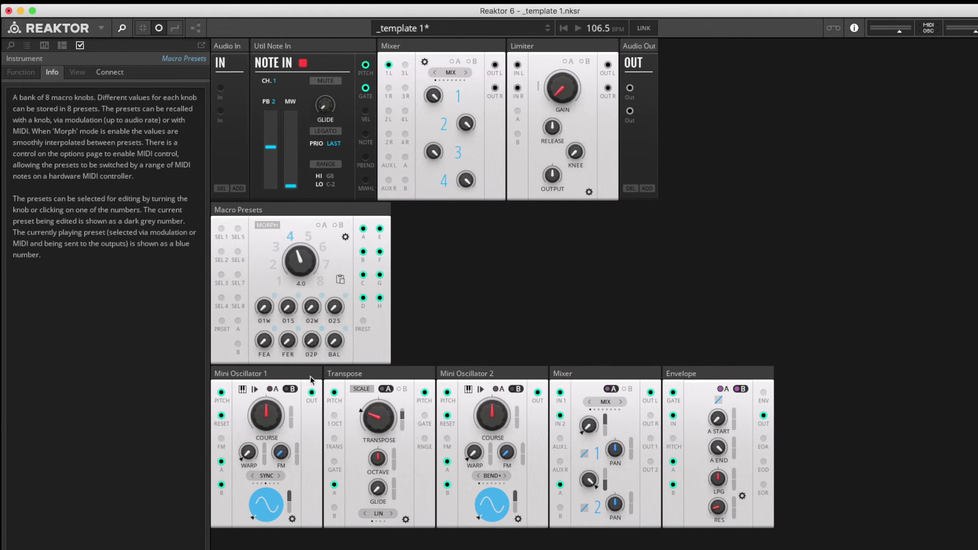
pyautogui.moveTo(266, 342); pyautogui.dragTo(298, 223)
pyautogui.click(312, 306)
pyautogui.click(318, 241)
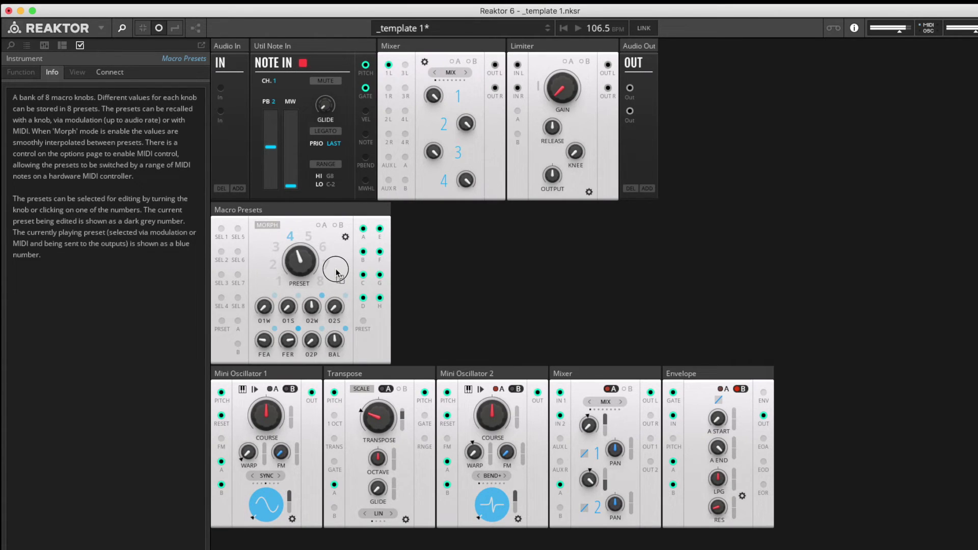
pyautogui.moveTo(286, 307); pyautogui.dragTo(286, 280)
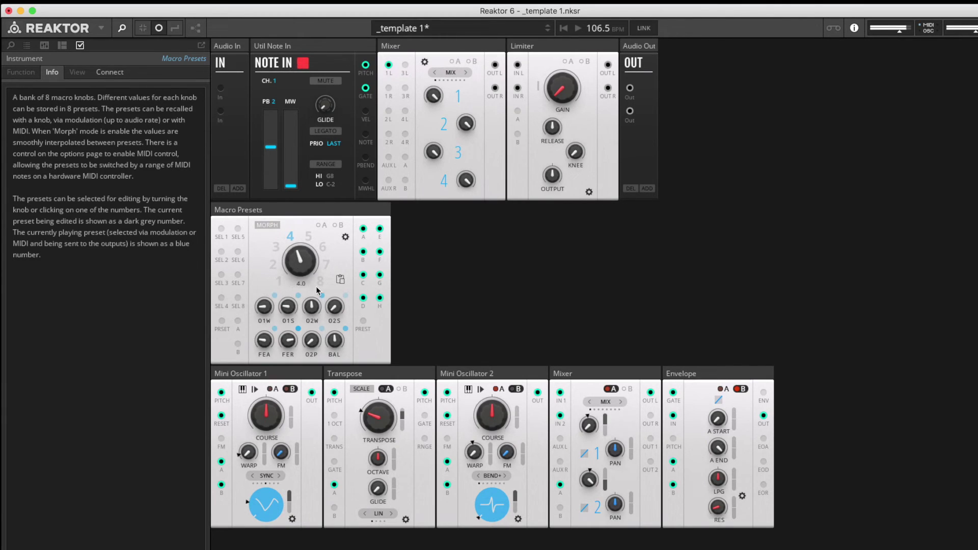
pyautogui.moveTo(335, 340); pyautogui.dragTo(339, 381)
# - Switch to preset 5 and set O2P to 50, BAL to about halfway, O1W to 14.4
pyautogui.moveTo(313, 250); pyautogui.dragTo(312, 242)
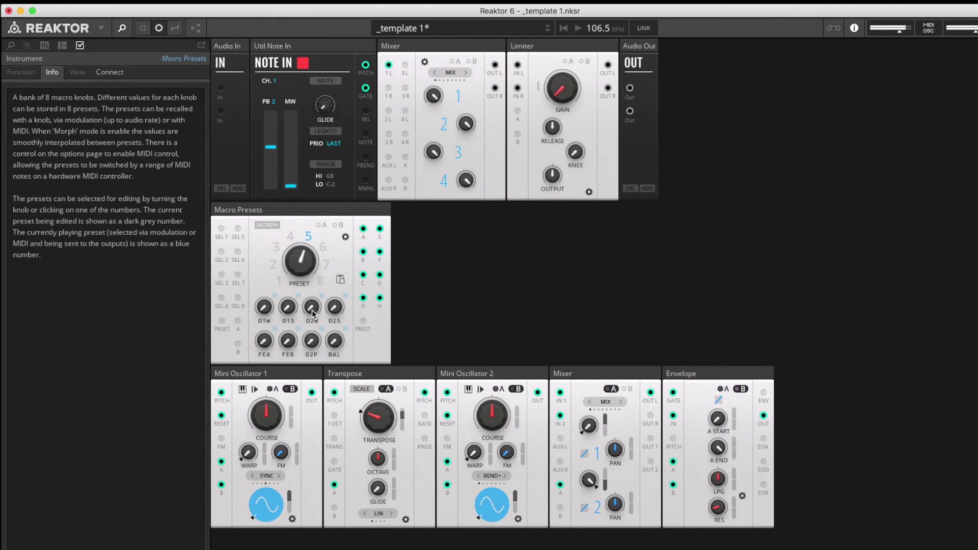
pyautogui.moveTo(313, 343); pyautogui.dragTo(312, 271)
pyautogui.click(314, 342)
pyautogui.moveTo(331, 343); pyautogui.dragTo(335, 256)
pyautogui.moveTo(266, 309); pyautogui.dragTo(322, 295)
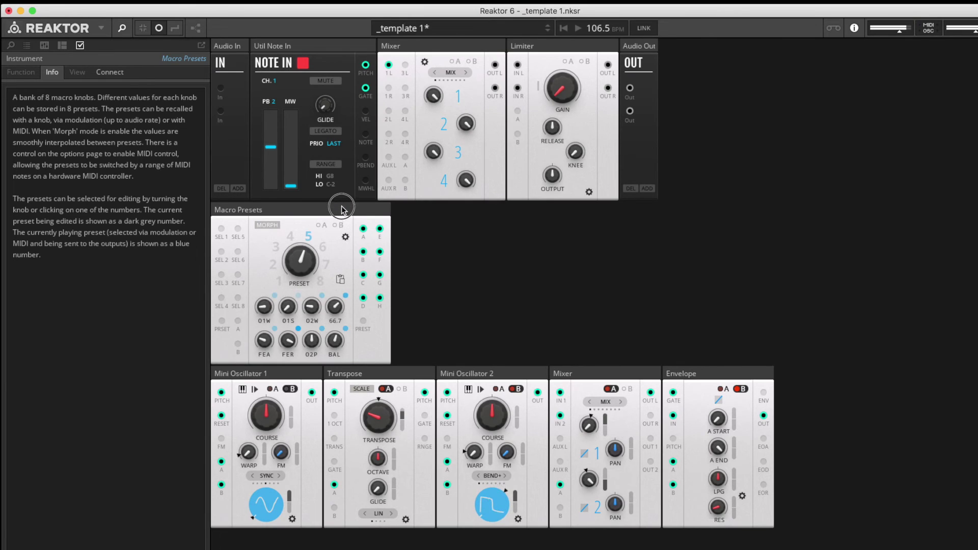
# - Raise preset 5's O2W macro to 52.3, then turn the PRESET knob back to 1
pyautogui.moveTo(311, 306); pyautogui.dragTo(313, 257)
pyautogui.moveTo(289, 257)
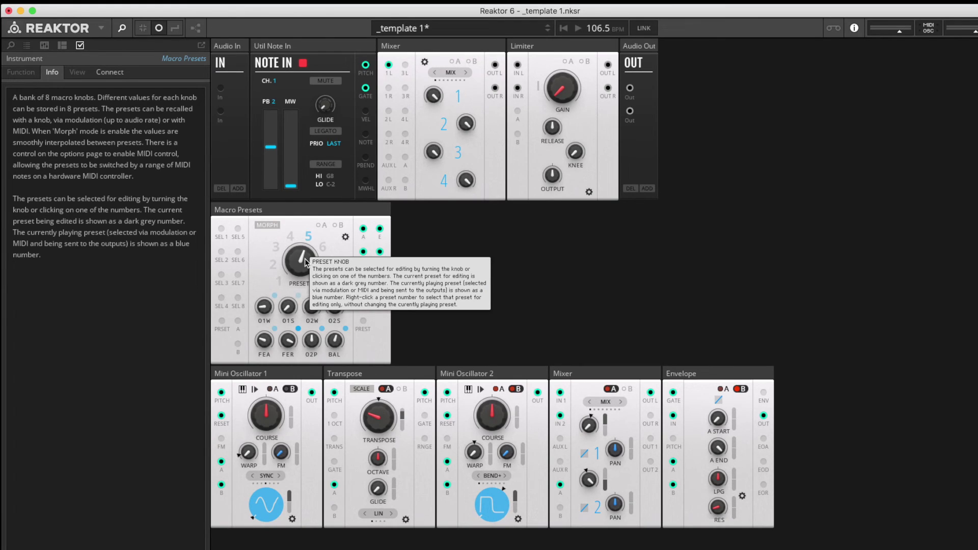
pyautogui.moveTo(302, 269)
pyautogui.mouseDown()
pyautogui.moveTo(303, 259)
pyautogui.moveTo(302, 286)
pyautogui.mouseUp()
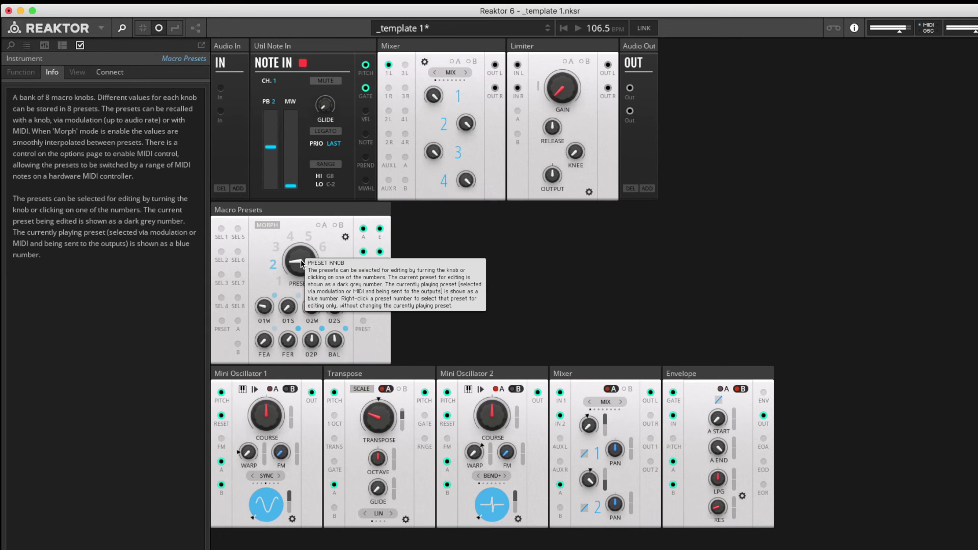
pyautogui.moveTo(303, 264); pyautogui.dragTo(305, 303)
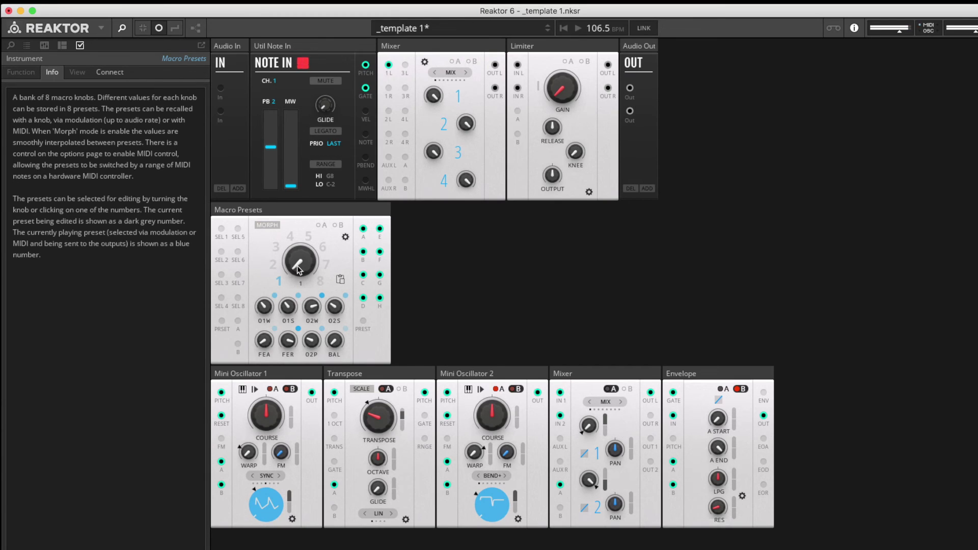
# - Enable MORPH and slowly morph the preset position from 1 toward 2
pyautogui.click(270, 225)
pyautogui.moveTo(304, 263); pyautogui.dragTo(301, 259)
pyautogui.moveTo(303, 265)
pyautogui.moveTo(302, 265); pyautogui.dragTo(295, 200)
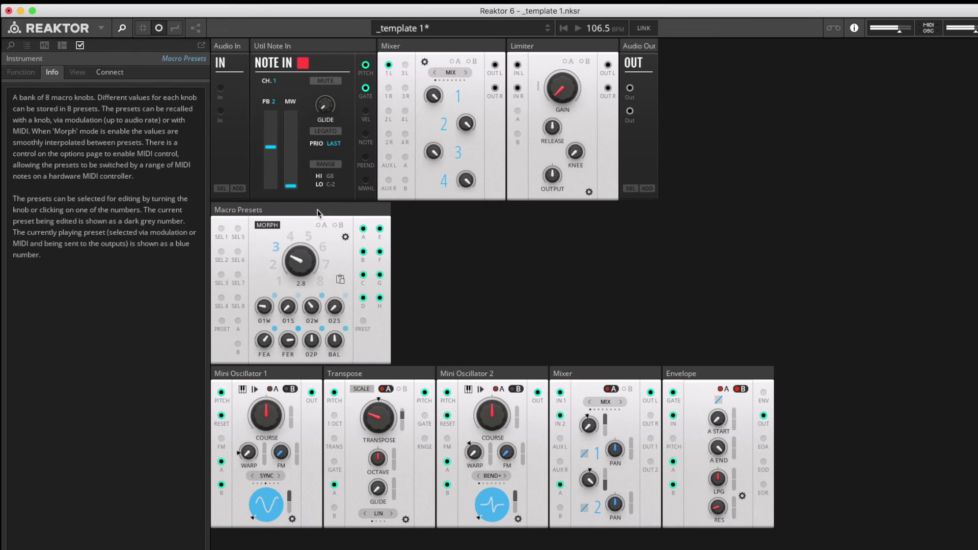
# - Morph the preset position up to 3, then further toward preset 5
pyautogui.moveTo(296, 265); pyautogui.dragTo(297, 235)
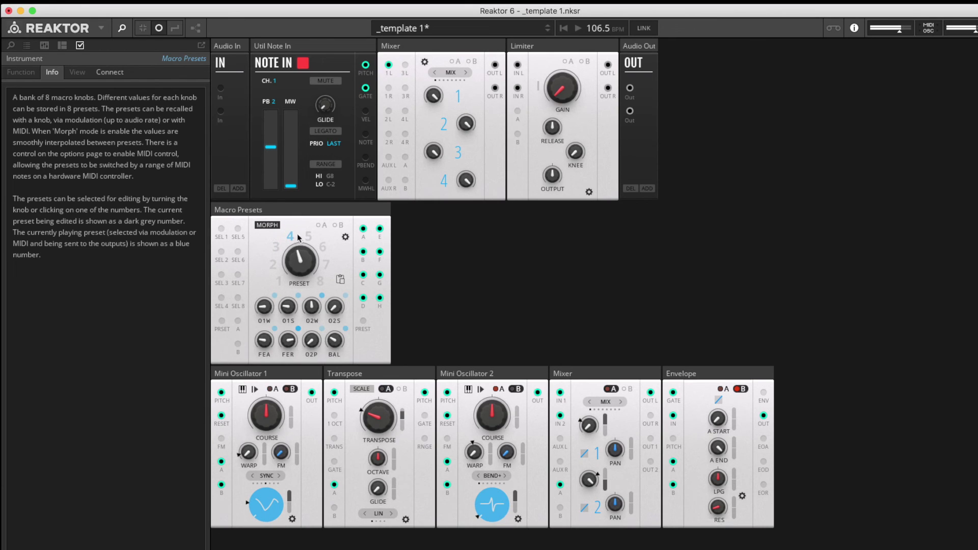
pyautogui.moveTo(296, 265); pyautogui.dragTo(315, 402)
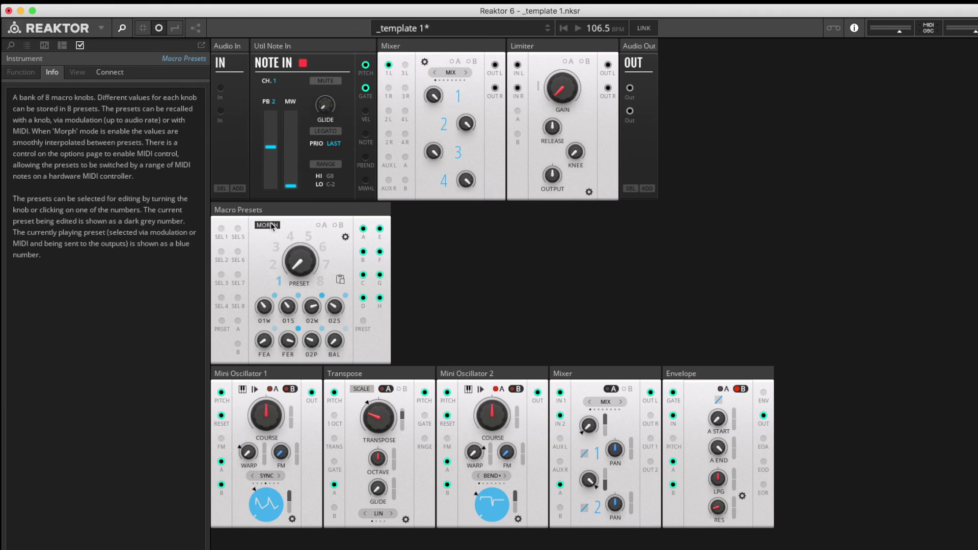
# - Add a second UTL-Macro Presets block and cable the first block's PREST out into its PREST in
pyautogui.click(11, 46)
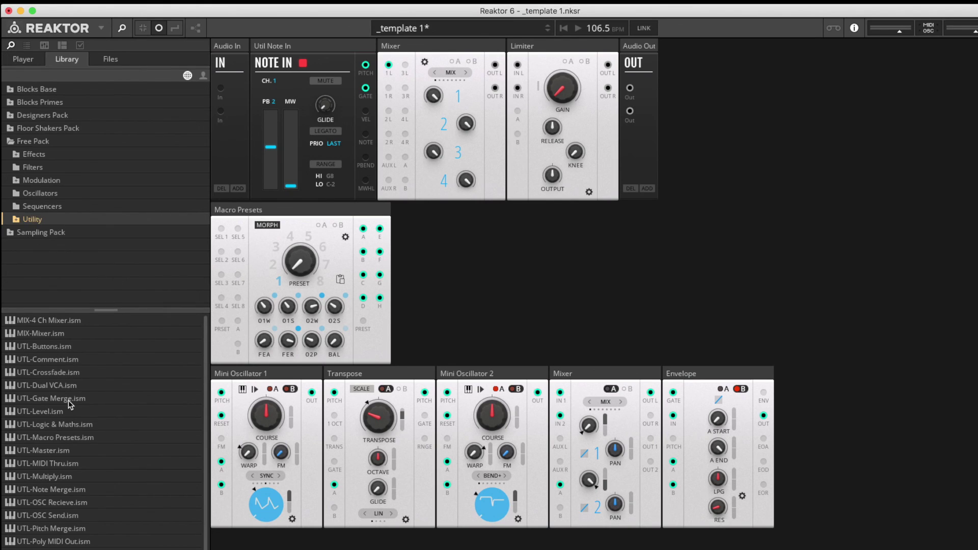
pyautogui.moveTo(61, 438); pyautogui.dragTo(484, 281)
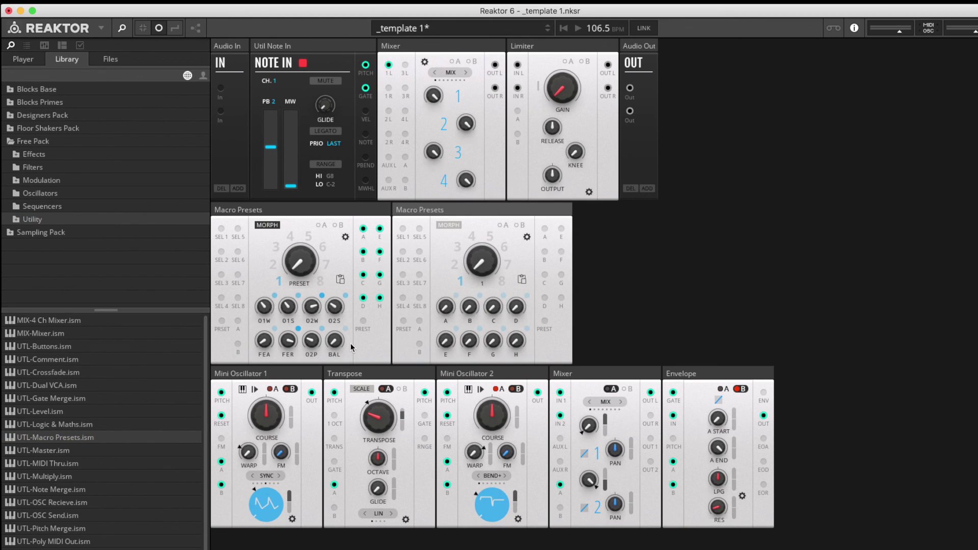
pyautogui.moveTo(363, 322); pyautogui.dragTo(403, 321)
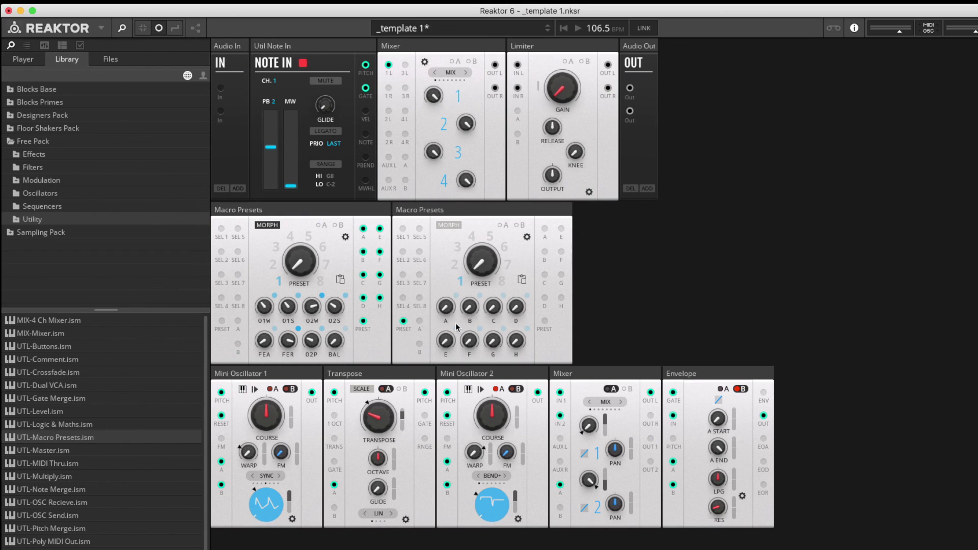
# - Morph the first block toward preset 2, jump to preset 3, then slightly past it
pyautogui.moveTo(300, 262); pyautogui.dragTo(300, 196)
pyautogui.click(277, 248)
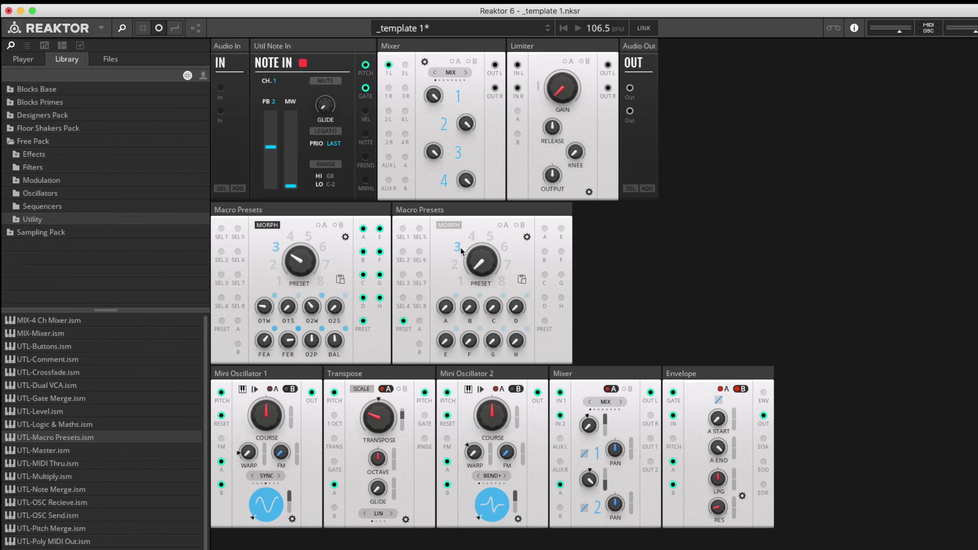
pyautogui.moveTo(306, 266); pyautogui.dragTo(322, 347)
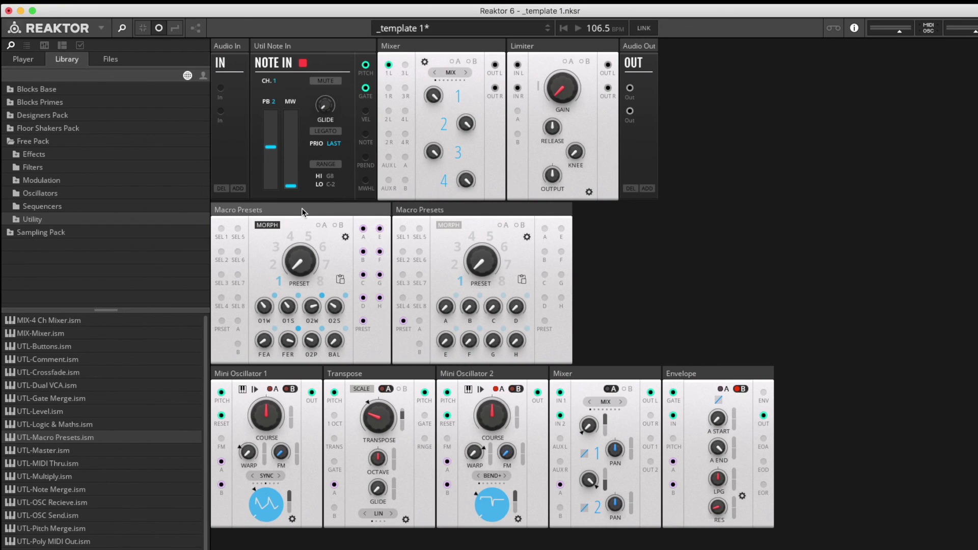
pyautogui.moveTo(296, 208)
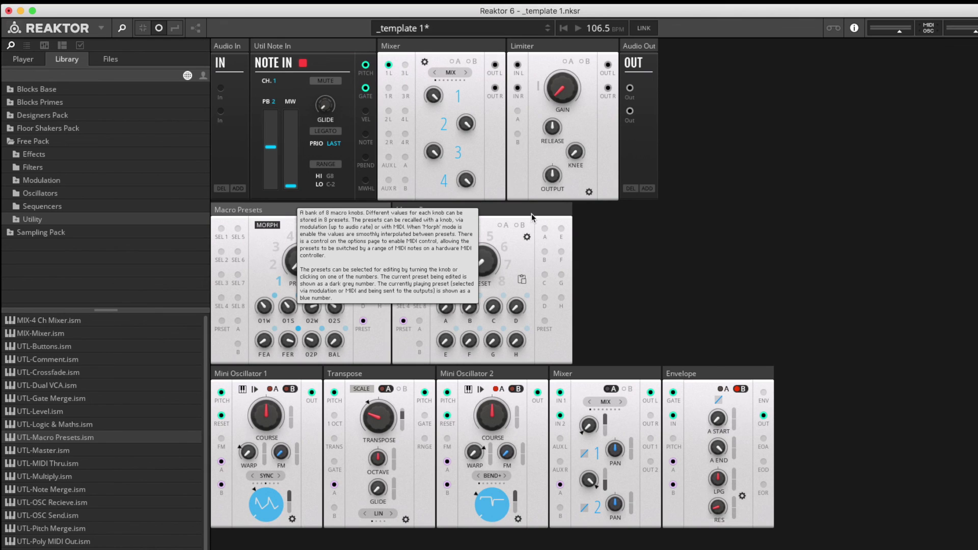
pyautogui.moveTo(528, 215)
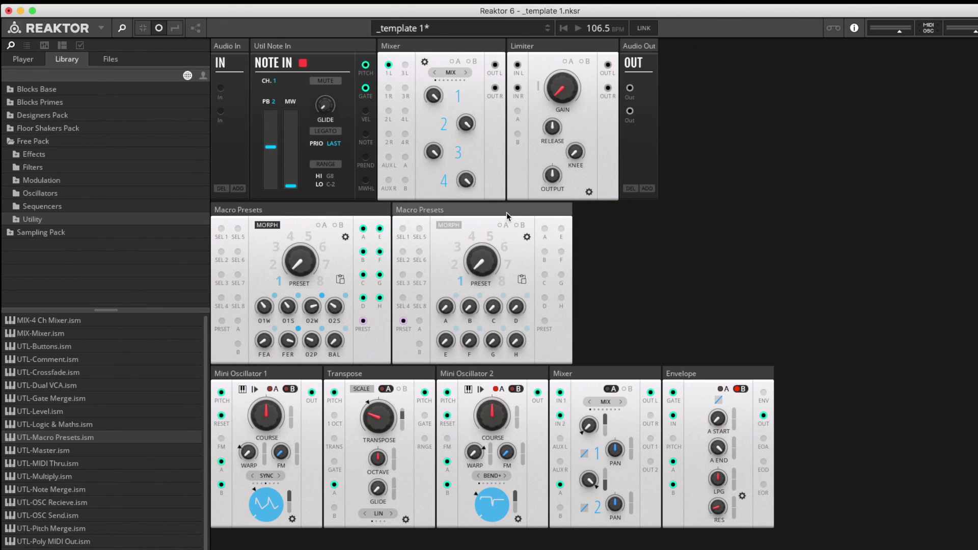